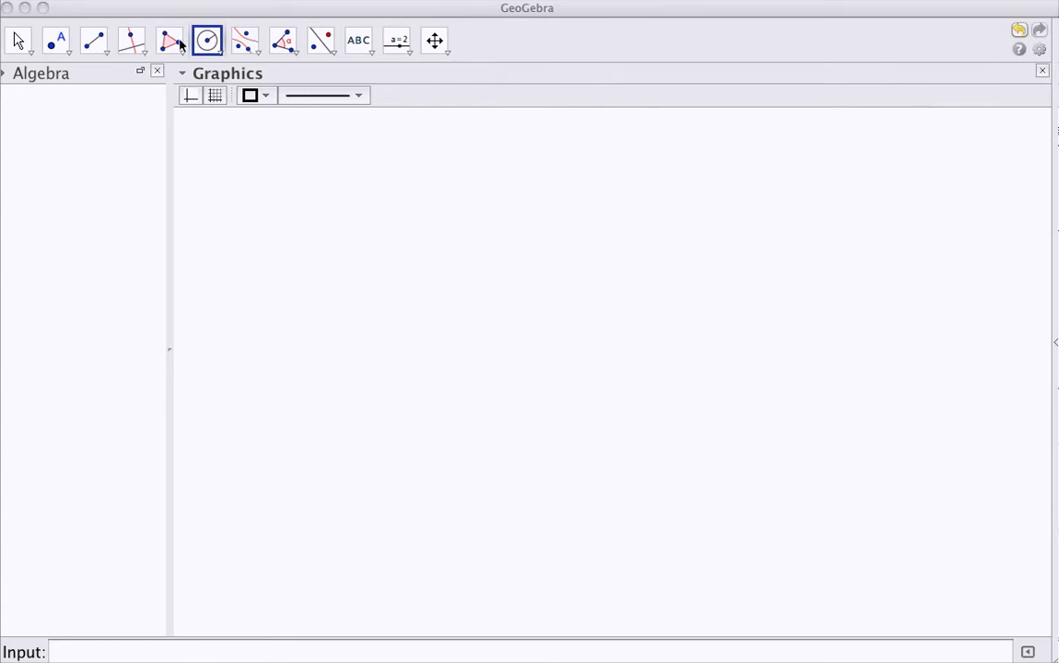
Construct hyperbola c with foci A and B, passing through point C (0.83, 8.52).
left_click(255, 49)
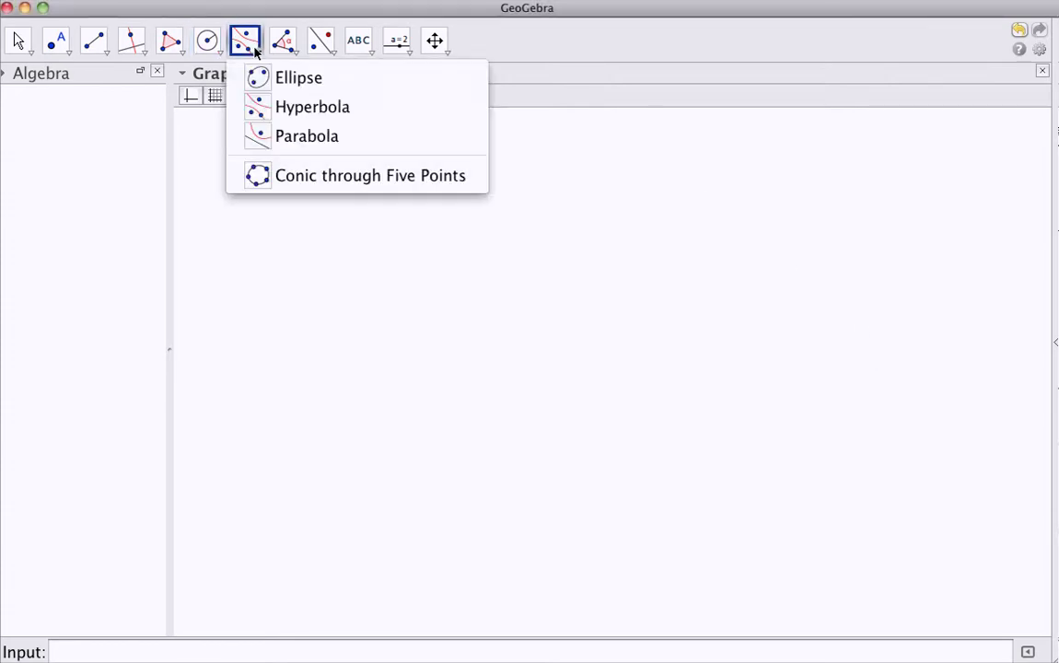
left_click(323, 109)
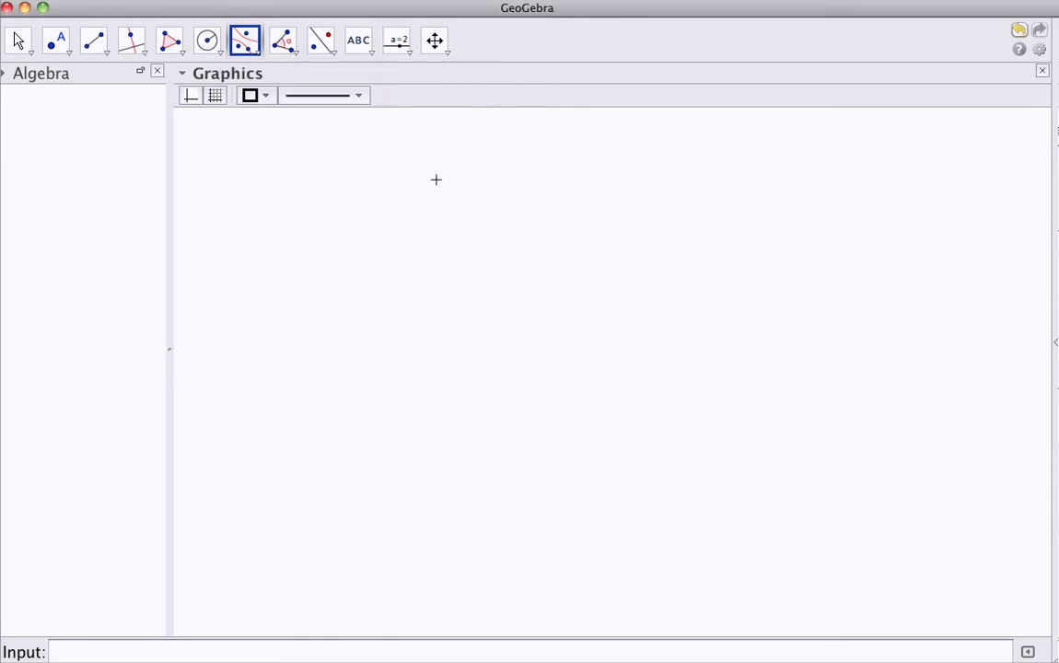
left_click(439, 348)
left_click(680, 345)
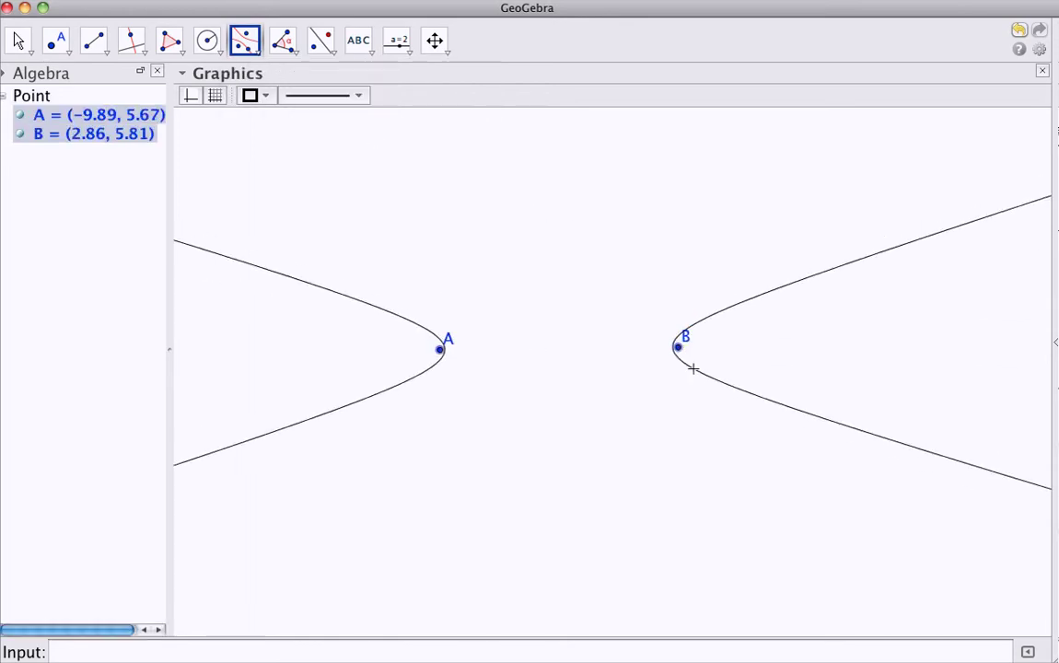
left_click(641, 297)
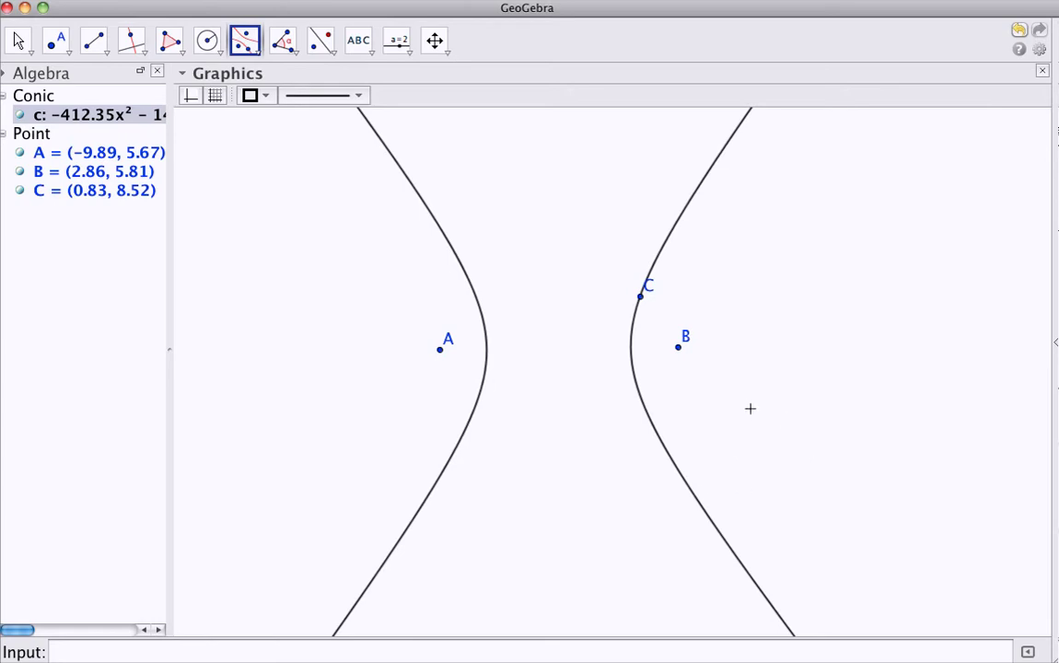
In ActivInspire, mark the two foci and a point X above them.
key("super+Tab")
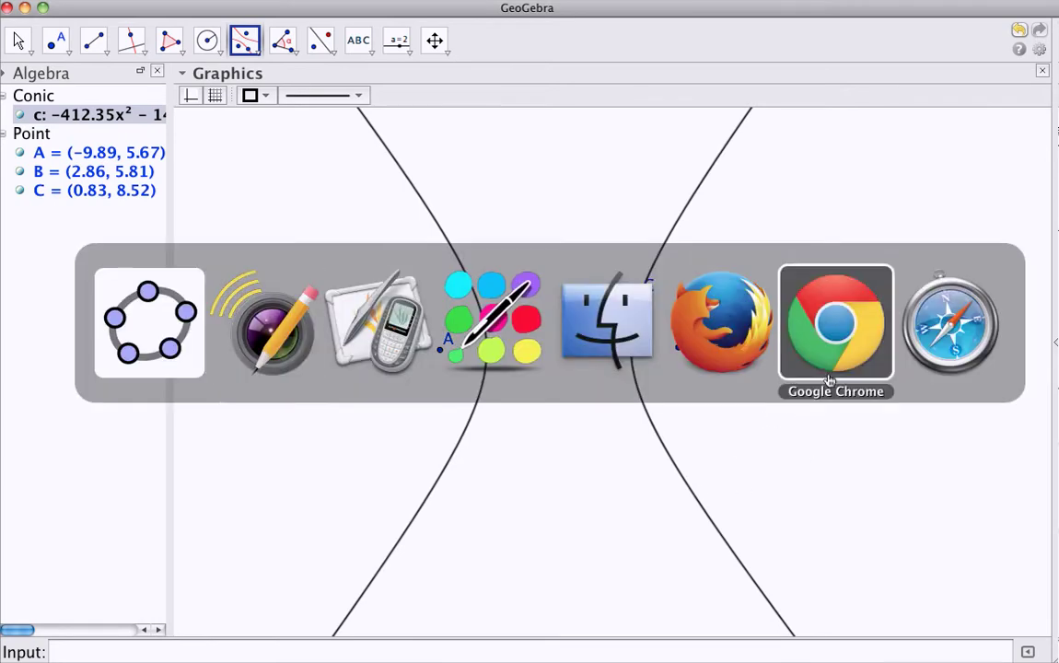
left_click(383, 330)
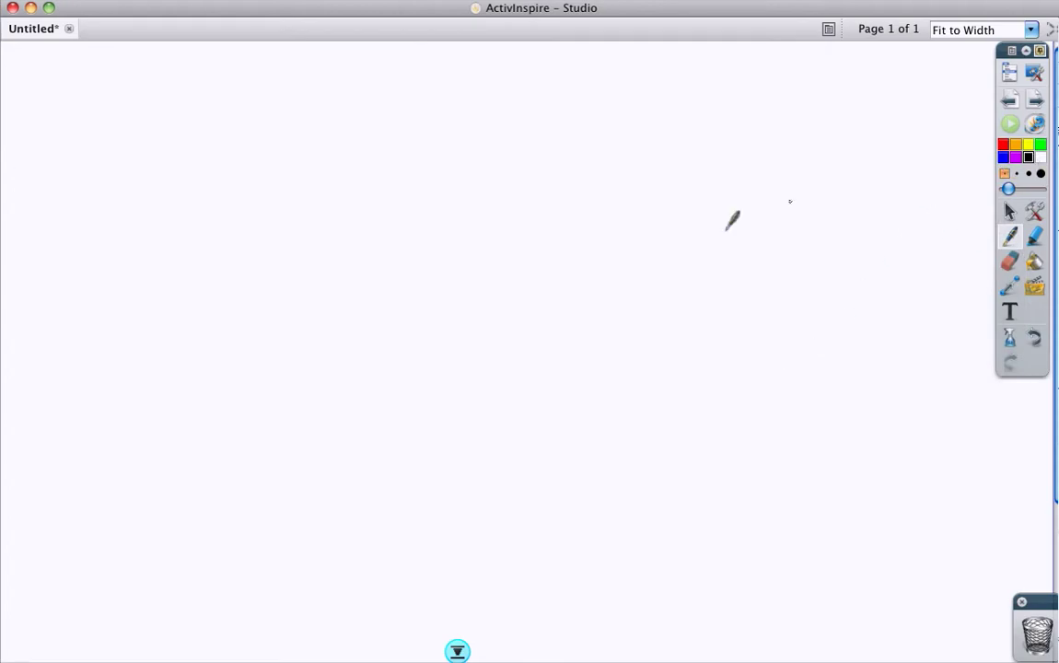
left_click(389, 322)
left_click_drag(680, 317, 676, 322)
mouse_move(612, 174)
left_mouse_down()
mouse_move(628, 187)
mouse_move(612, 186)
left_mouse_up()
Draw lines from the foci to X, label them 10 and 6, and write 10 − 6 = 4.
mouse_move(410, 306)
left_mouse_down()
mouse_move(592, 202)
mouse_move(629, 208)
mouse_move(662, 274)
mouse_move(683, 306)
left_mouse_up()
left_click_drag(503, 211, 503, 226)
mouse_move(513, 212)
left_mouse_down()
mouse_move(515, 223)
mouse_move(512, 212)
left_mouse_up()
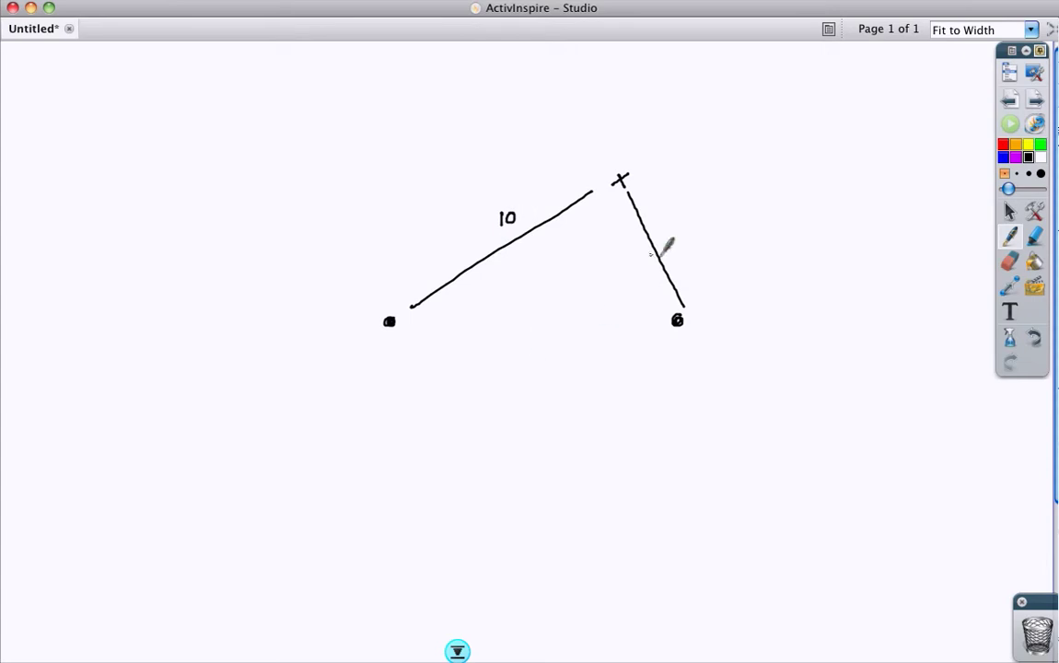
left_click_drag(666, 223, 660, 235)
left_click_drag(847, 177, 847, 194)
mouse_move(851, 184)
left_mouse_down()
mouse_move(892, 188)
mouse_move(891, 201)
mouse_move(949, 183)
left_mouse_up()
Draw focal lines to a higher point, label them 12 and 8, and write 12 − 8 = 4.
mouse_move(390, 320)
left_mouse_down()
mouse_move(660, 100)
mouse_move(687, 295)
left_mouse_up()
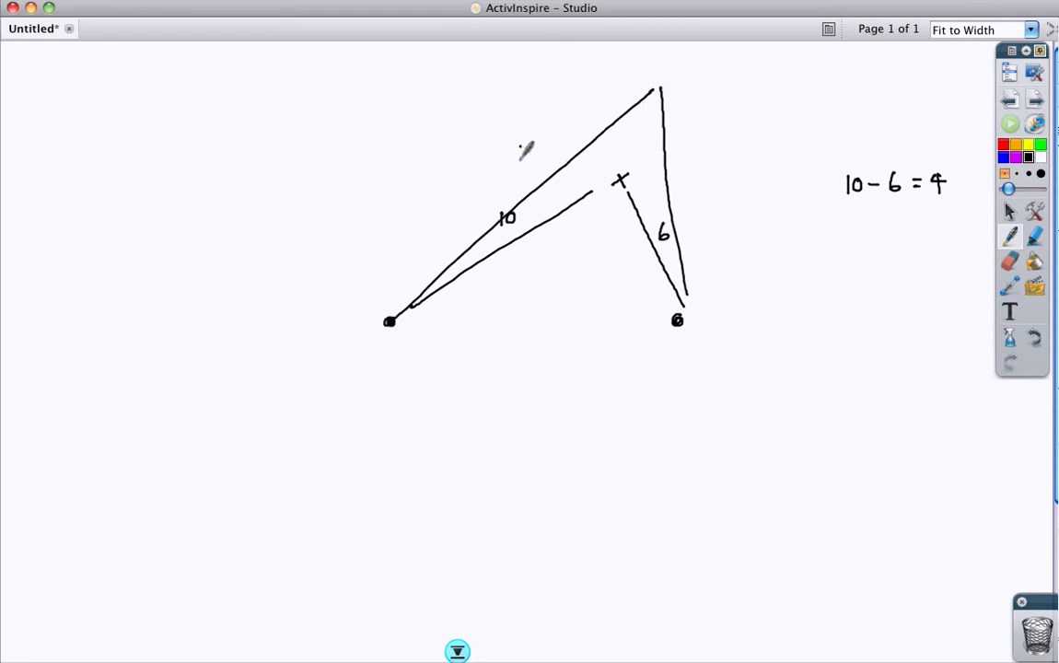
left_click_drag(521, 145, 522, 164)
mouse_move(523, 146)
left_mouse_down()
mouse_move(532, 166)
mouse_move(543, 163)
left_mouse_up()
left_click_drag(686, 156, 682, 171)
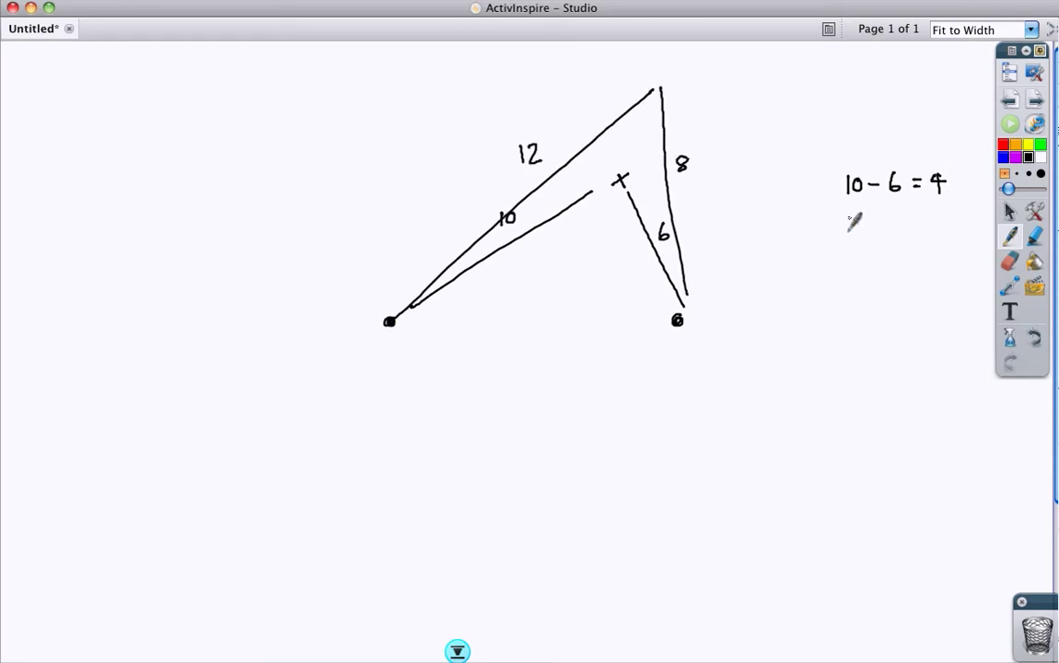
mouse_move(847, 212)
left_mouse_down()
mouse_move(868, 236)
mouse_move(948, 228)
left_mouse_up()
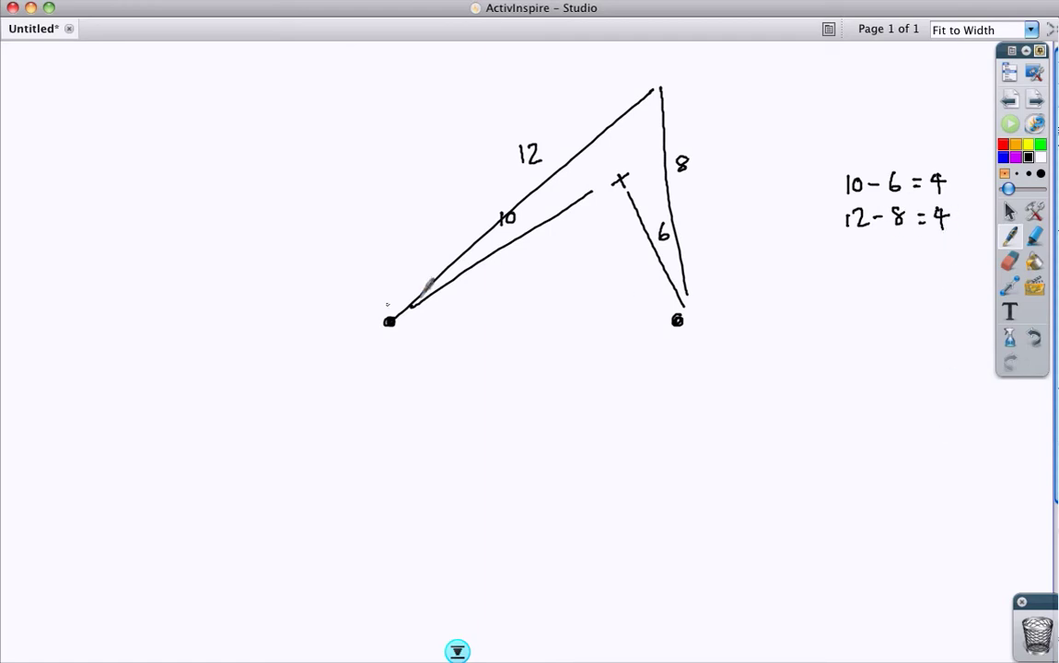
Sketch both hyperbola branches, add another point with distances 8 and 4, and mark the differences equal.
mouse_move(681, 51)
left_mouse_down()
mouse_move(619, 184)
mouse_move(611, 405)
mouse_move(742, 559)
left_mouse_up()
mouse_move(379, 90)
left_mouse_down()
mouse_move(461, 217)
mouse_move(495, 339)
mouse_move(462, 487)
mouse_move(431, 563)
left_mouse_up()
mouse_move(392, 321)
left_mouse_down()
mouse_move(578, 268)
mouse_move(678, 322)
left_mouse_up()
left_click_drag(540, 242, 537, 244)
left_click_drag(643, 260, 648, 277)
left_click_drag(958, 225, 951, 245)
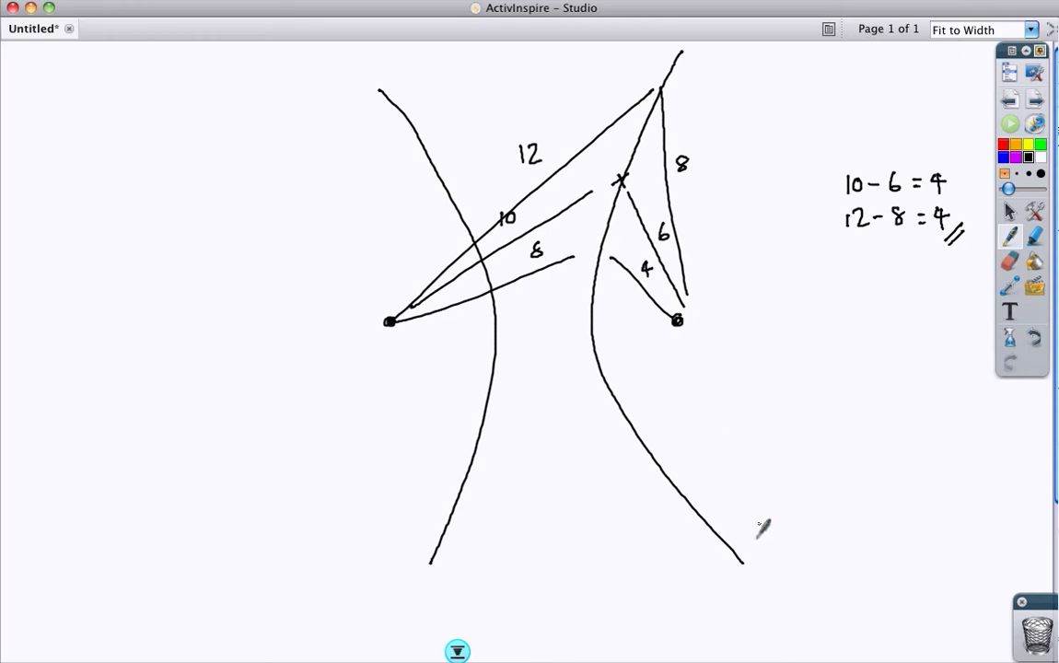
key("super+Tab")
Back in GeoGebra, delete the entire old hyperbola construction.
left_click(292, 343)
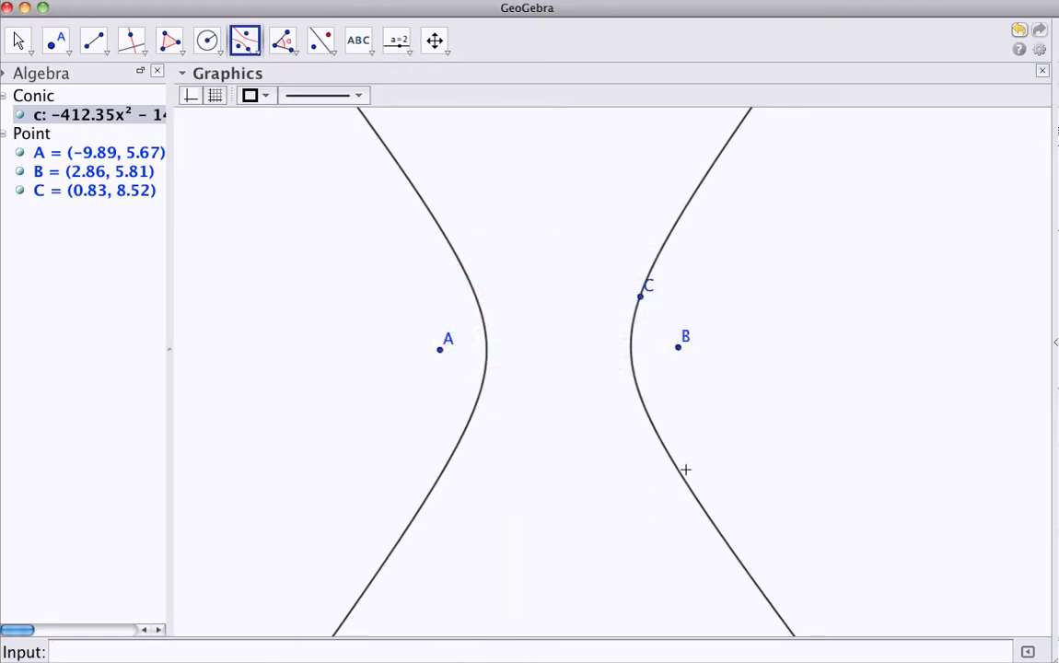
key("ctrl+q")
key("Delete")
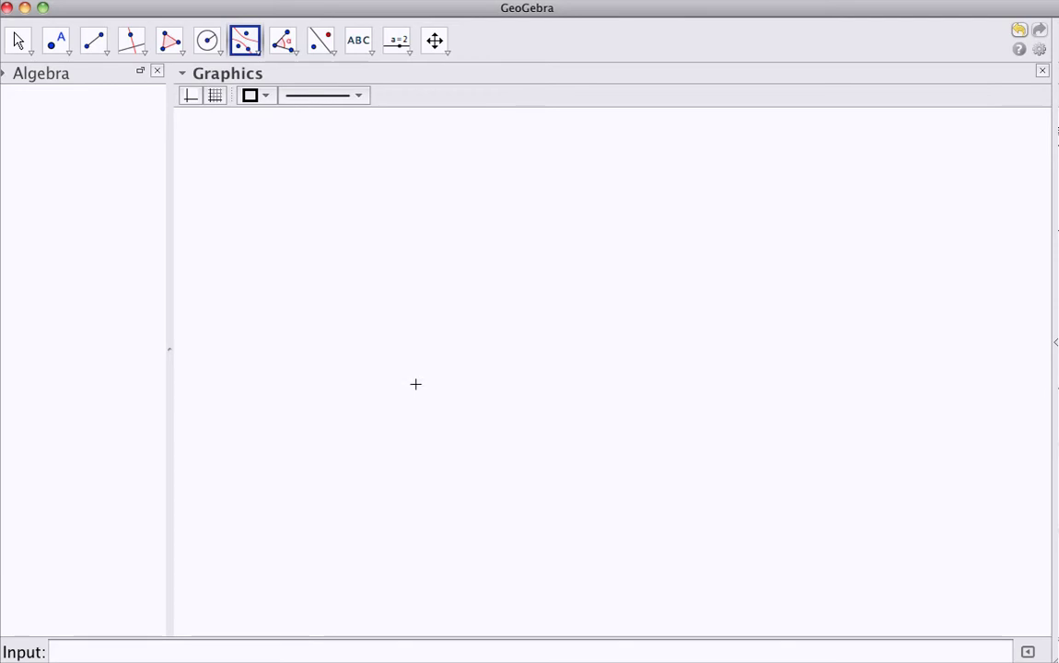
Place new foci A (−8.83, 5.16) and B (4.65, 4.93).
left_click(55, 40)
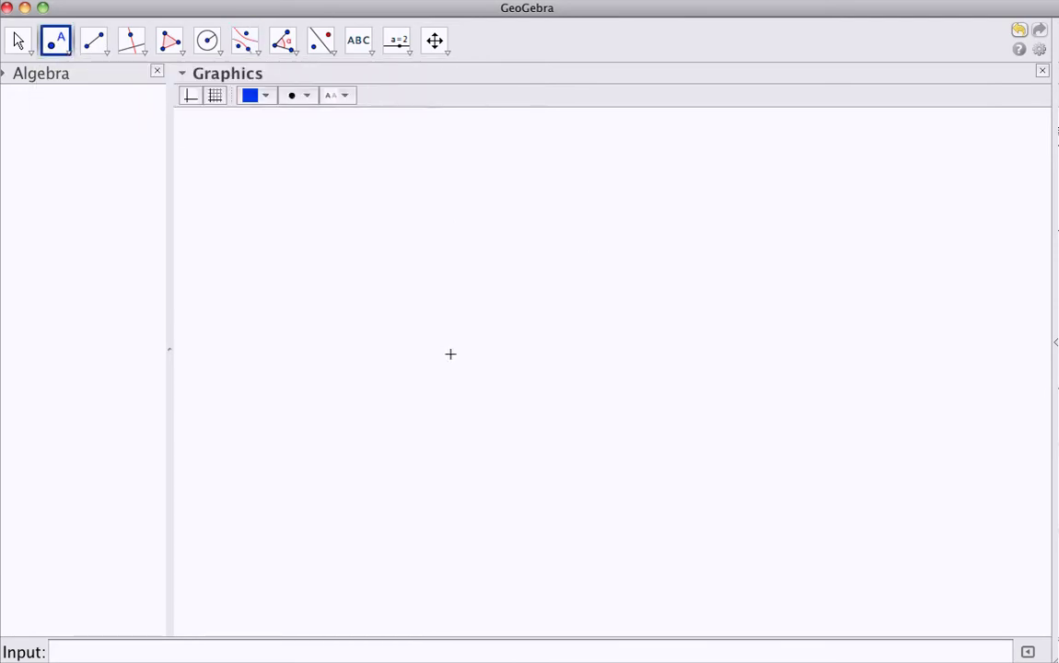
left_click(461, 359)
left_click(712, 364)
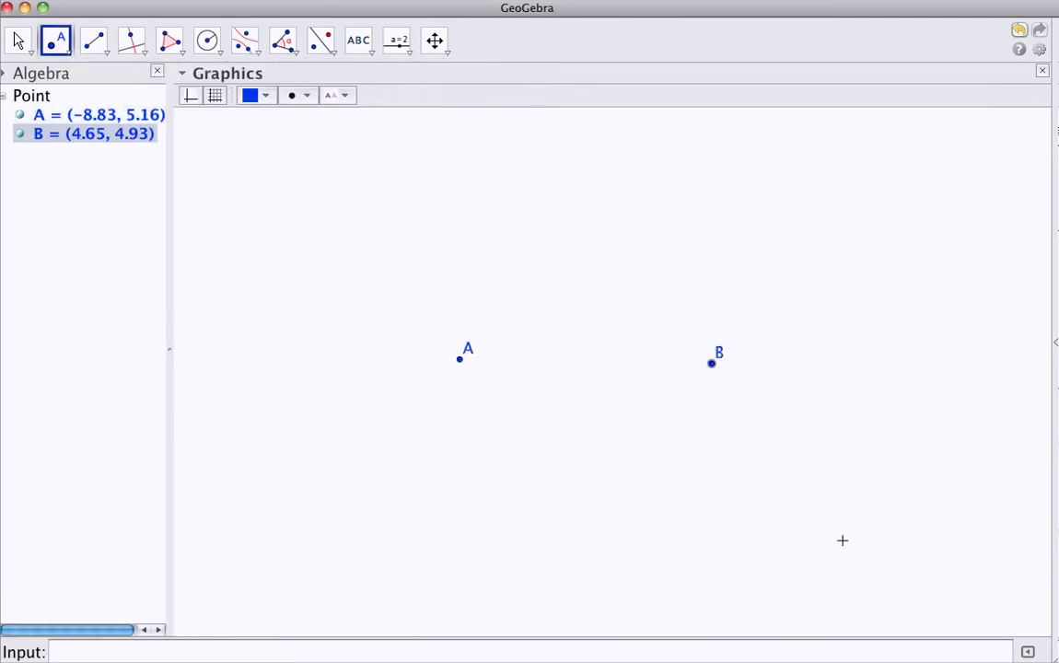
Create a slider named diff with min 0 and max 10, then drag it to 4.
left_click(409, 50)
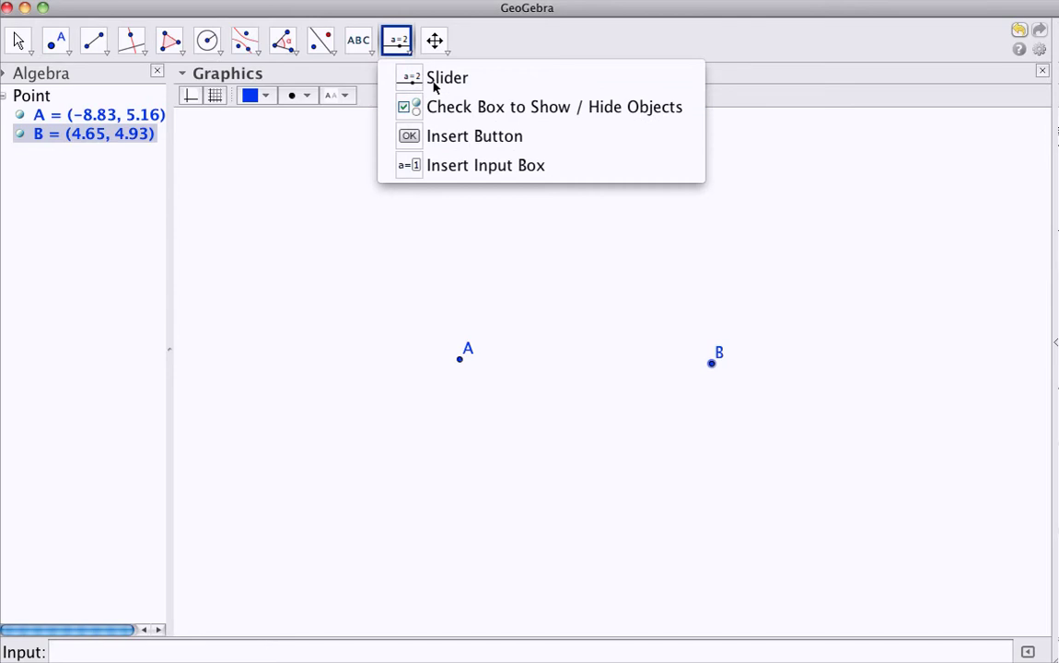
left_click(440, 80)
left_click(785, 152)
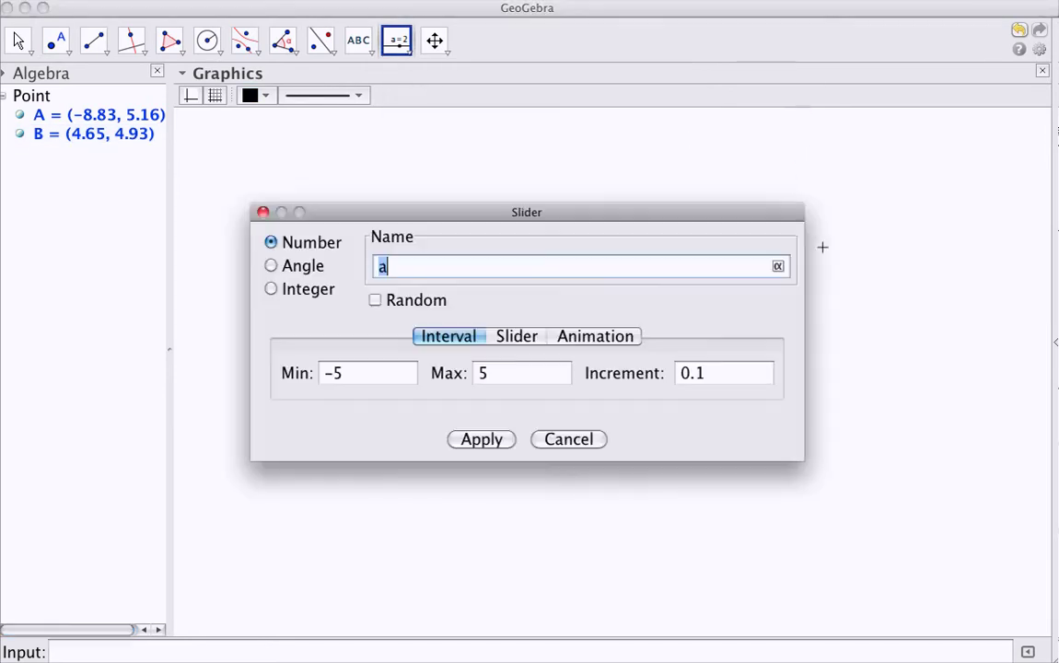
type("diff")
left_click(355, 373)
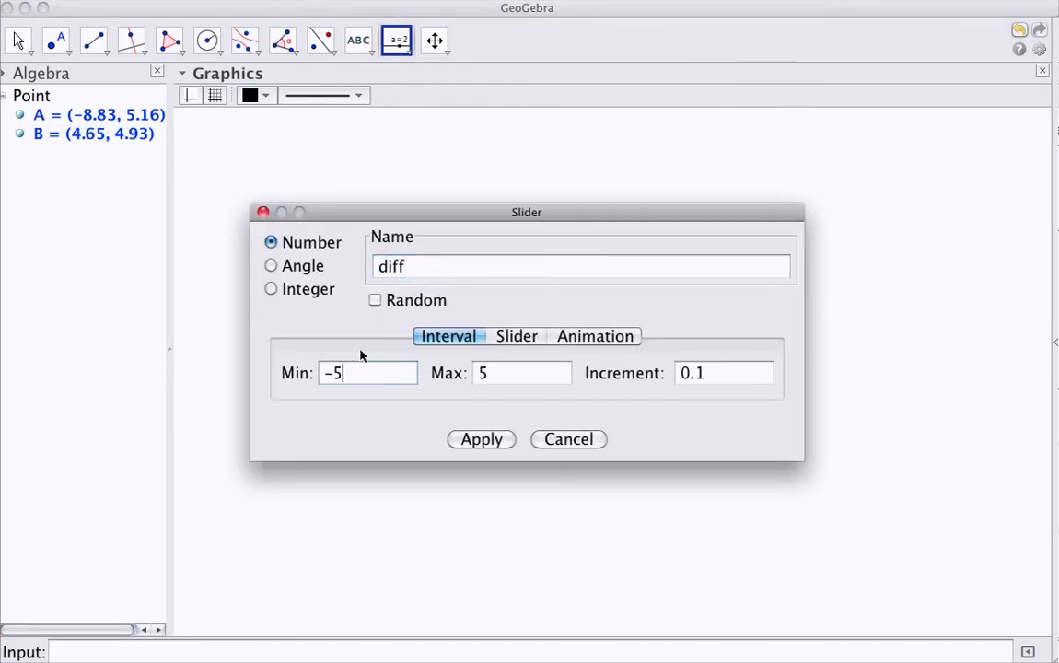
key("BackSpace")
key("BackSpace")
left_click(506, 372)
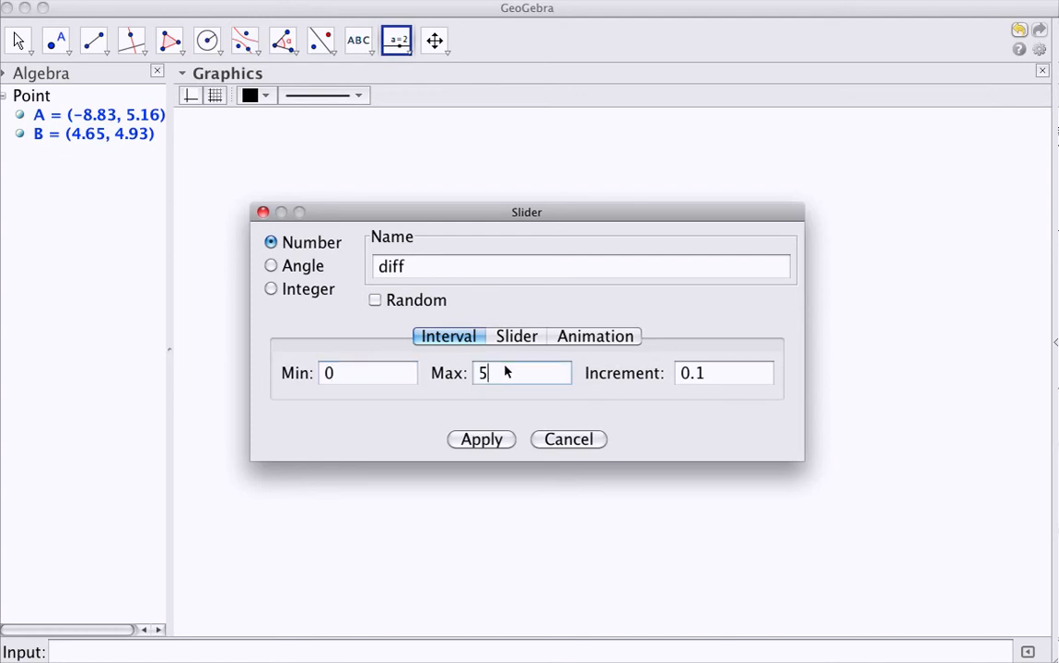
type("10")
left_click(481, 440)
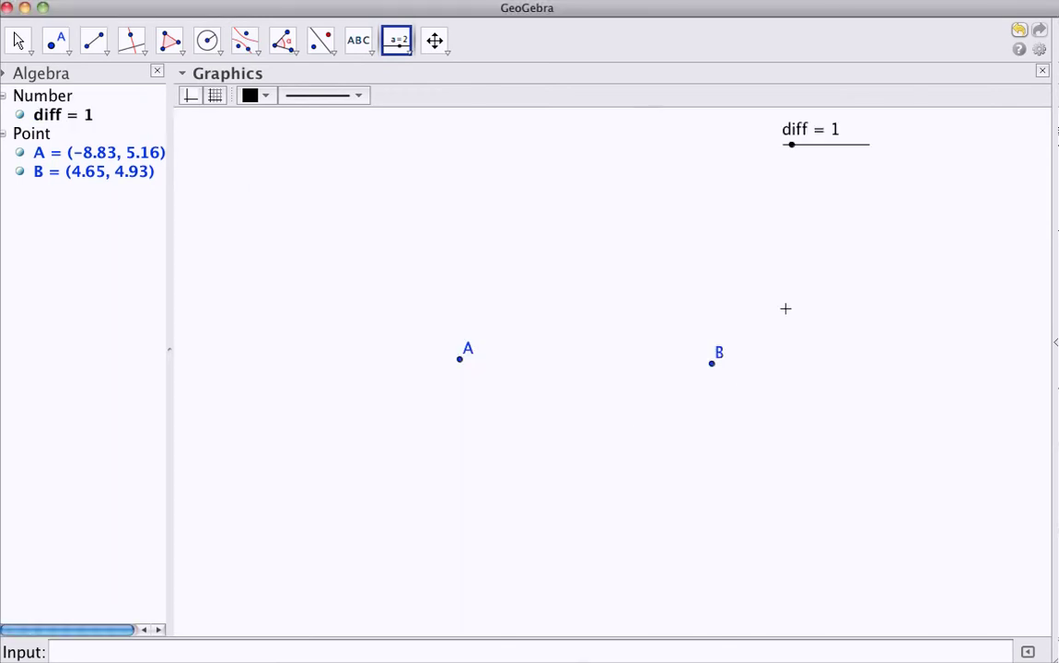
left_click(18, 41)
left_click_drag(792, 145, 818, 149)
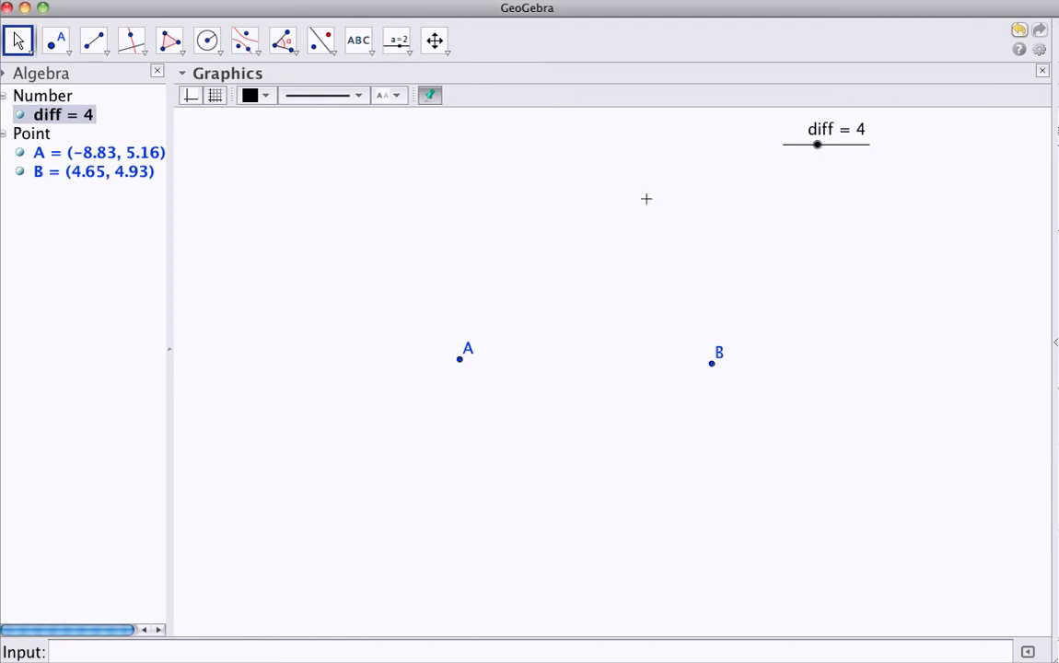
Add slider a below diff with min 0 and max 25, then drag it to 10.
left_click(406, 48)
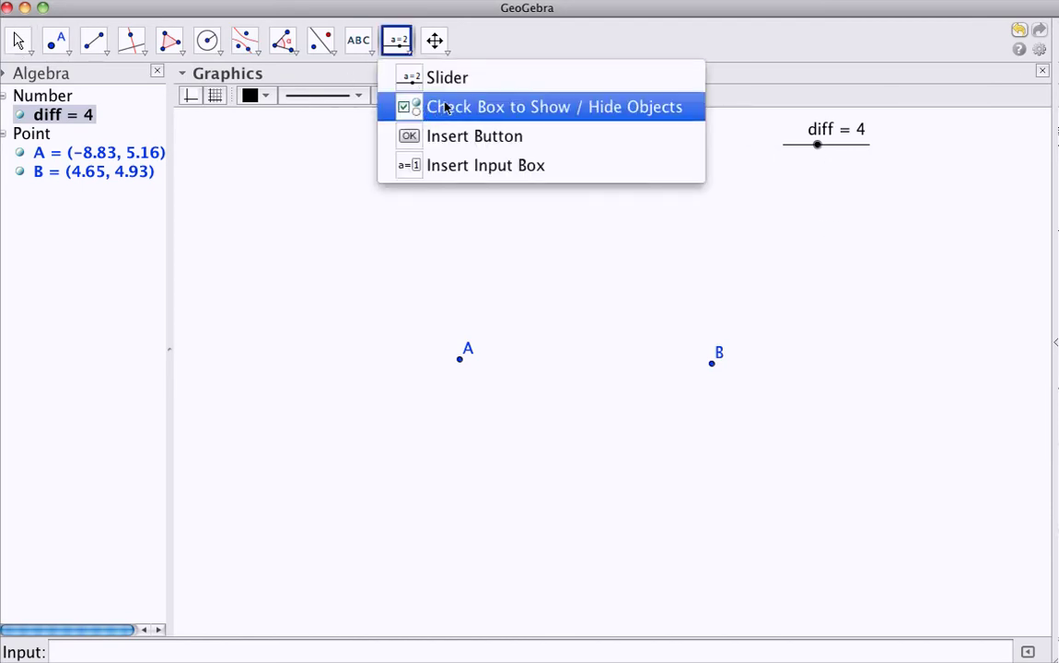
left_click(442, 78)
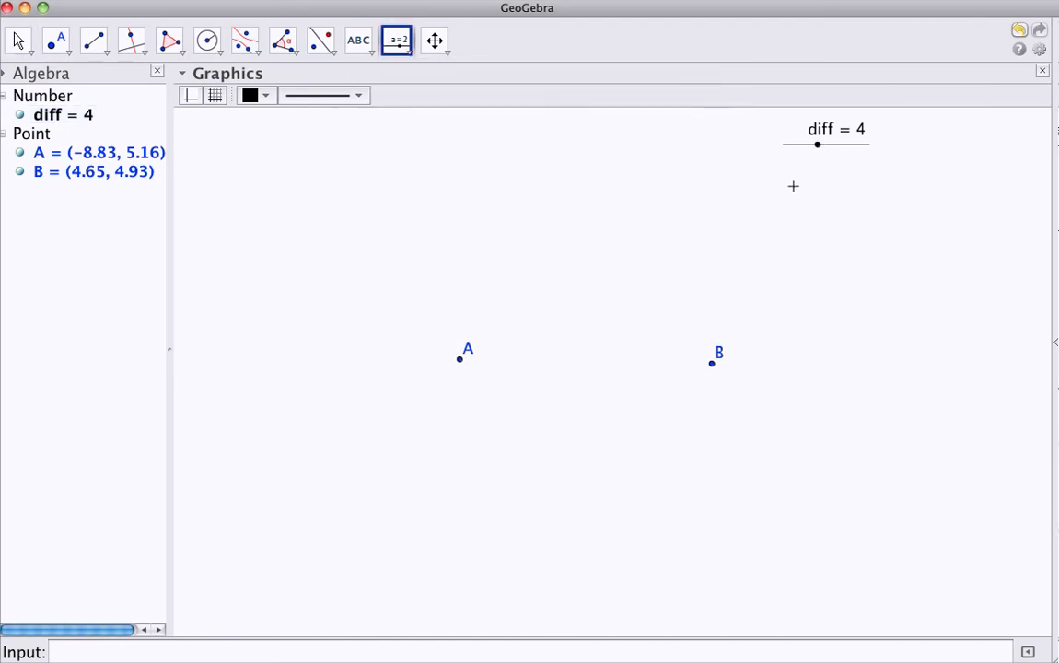
left_click(793, 186)
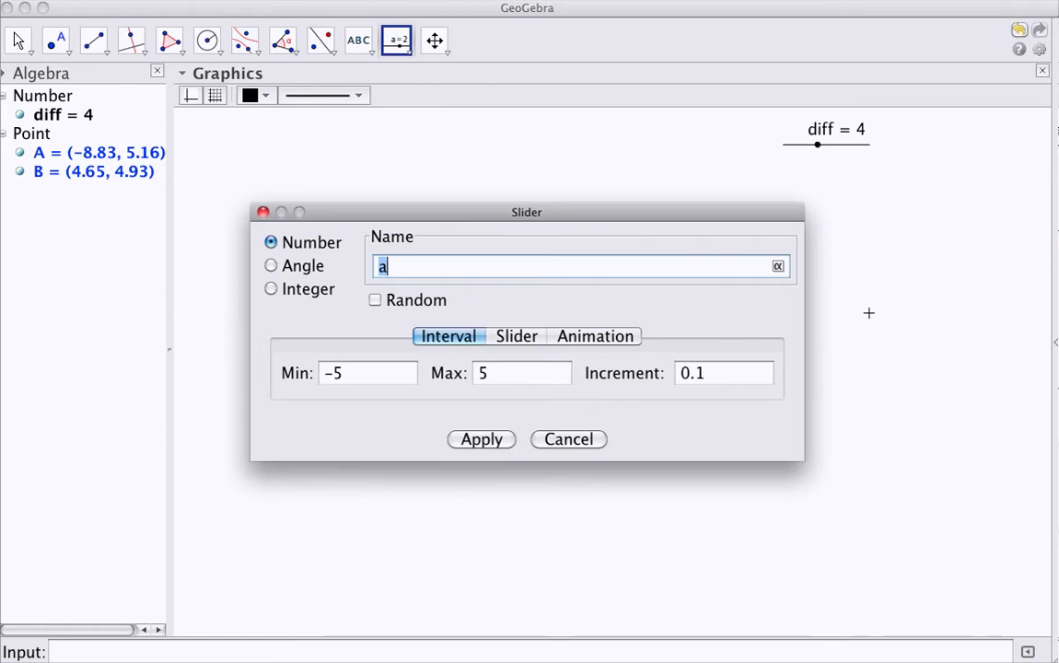
left_click(352, 371)
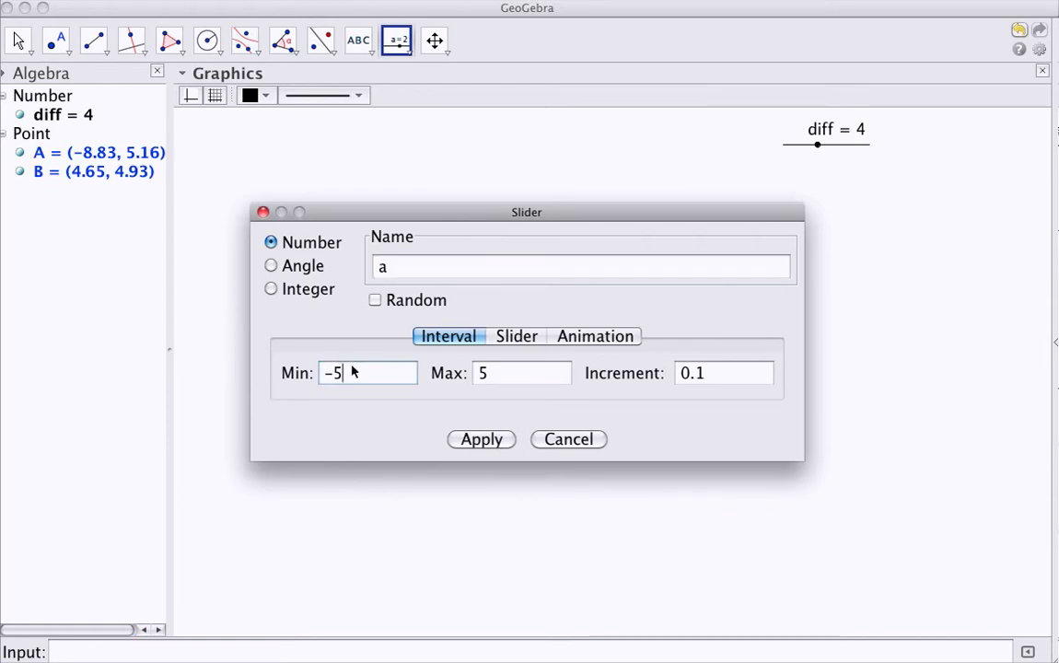
key("BackSpace")
key("BackSpace")
key("Tab")
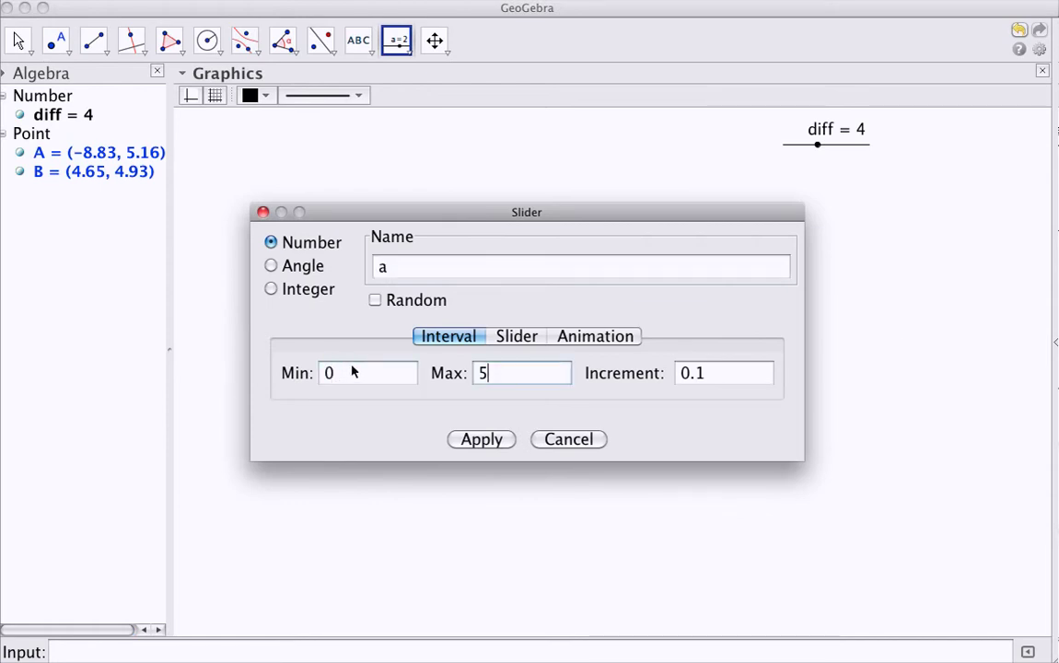
key("BackSpace")
type("25")
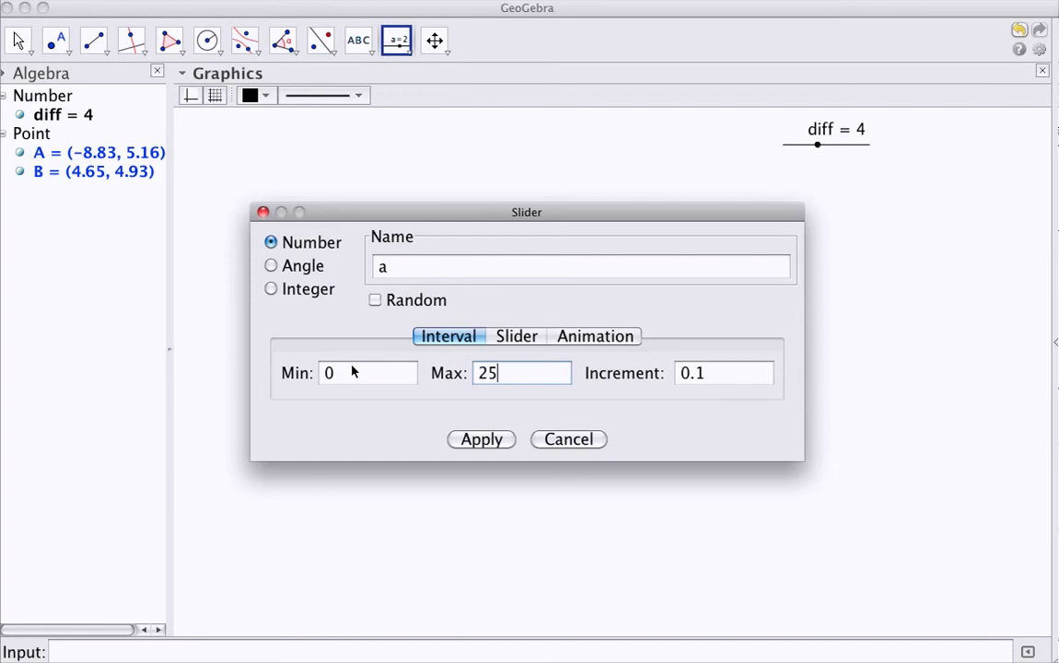
left_click(479, 439)
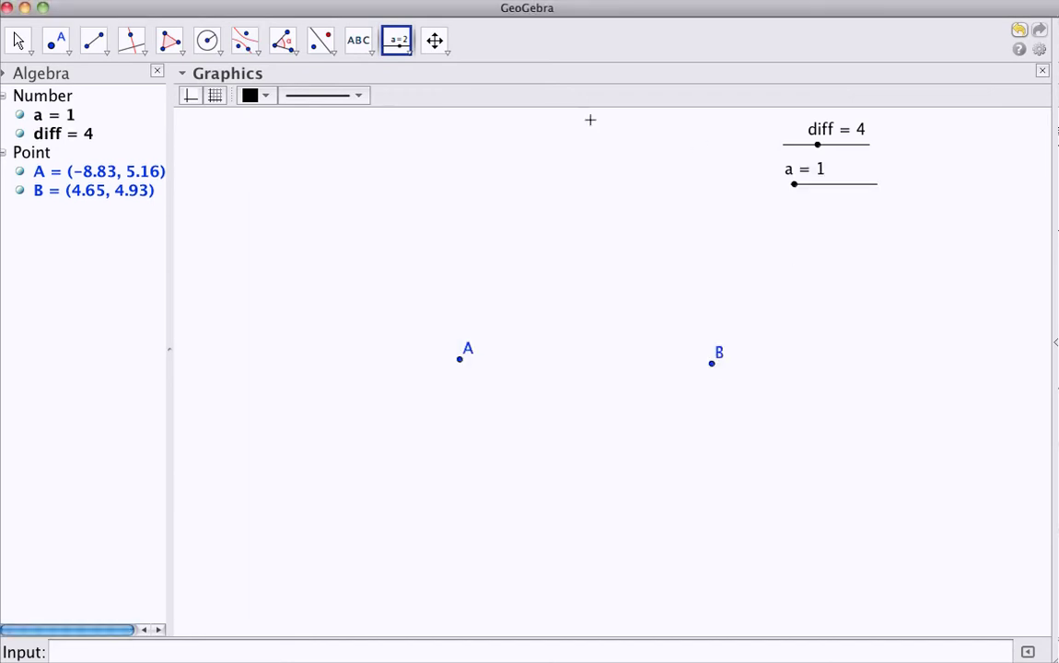
key("Escape")
left_click_drag(794, 184, 826, 192)
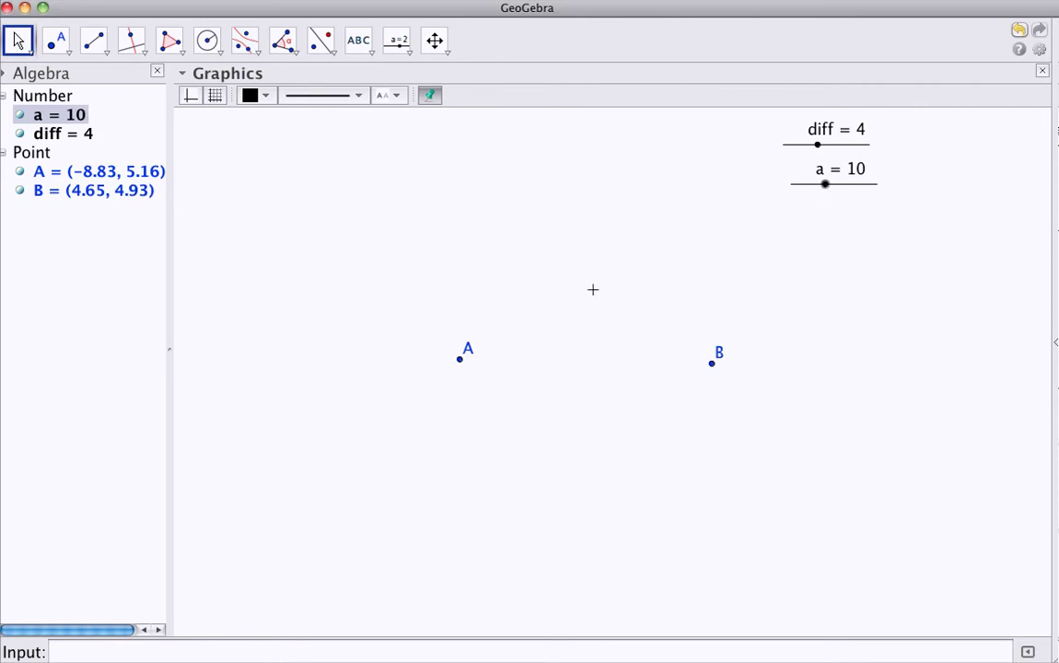
Draw circle c centred on A with radius a.
left_click(217, 52)
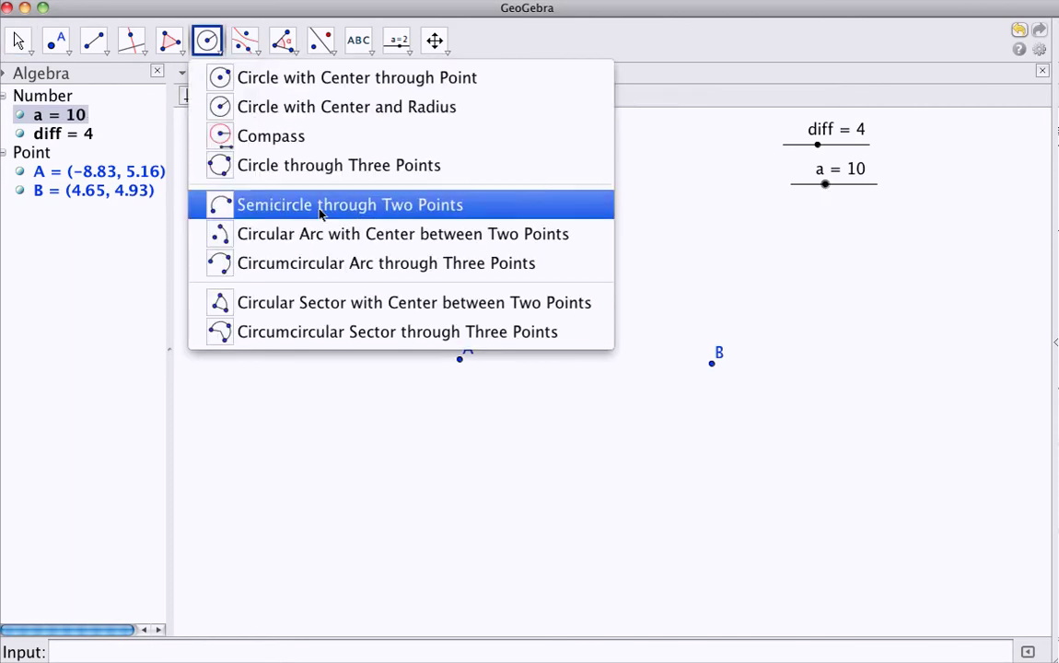
left_click(333, 106)
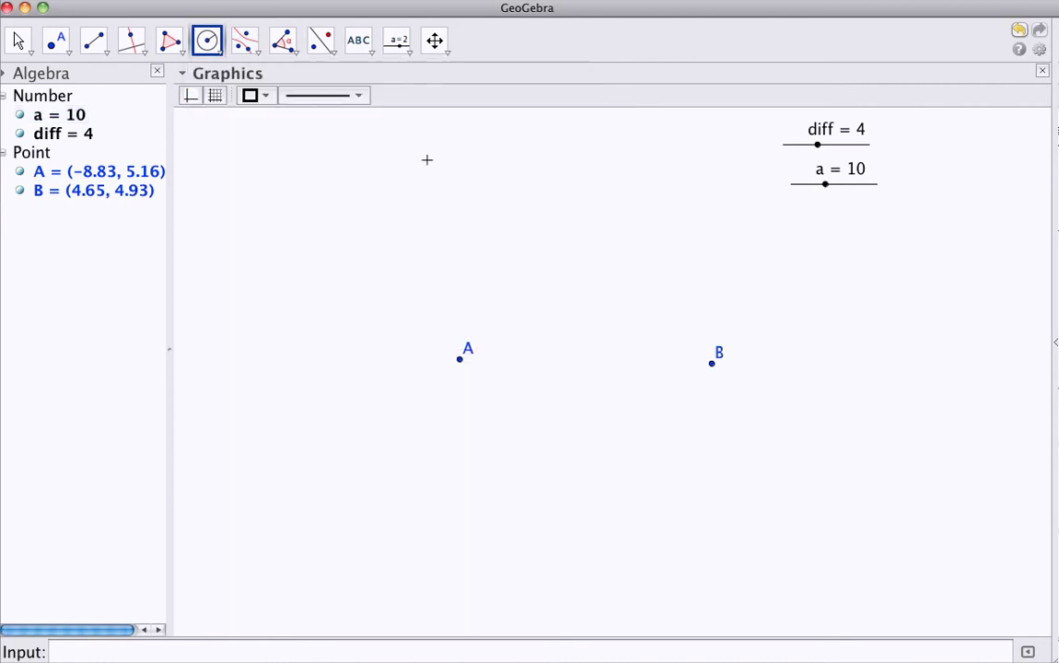
left_click(461, 358)
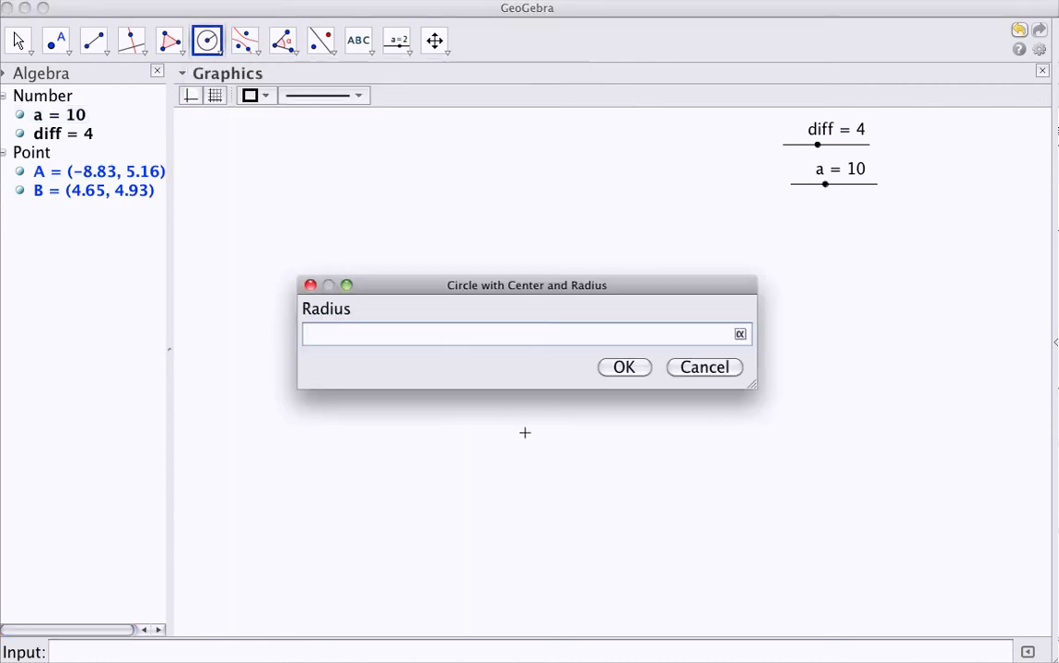
type("a")
left_click(628, 367)
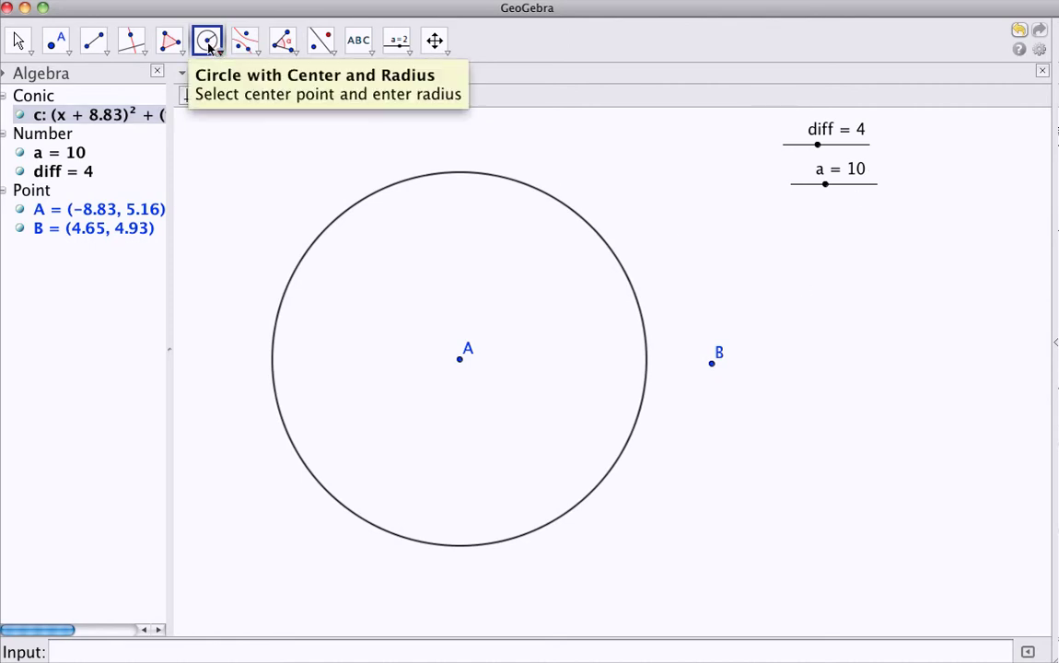
Draw circles d and e around B with radii a+diff and a-diff.
left_click(711, 363)
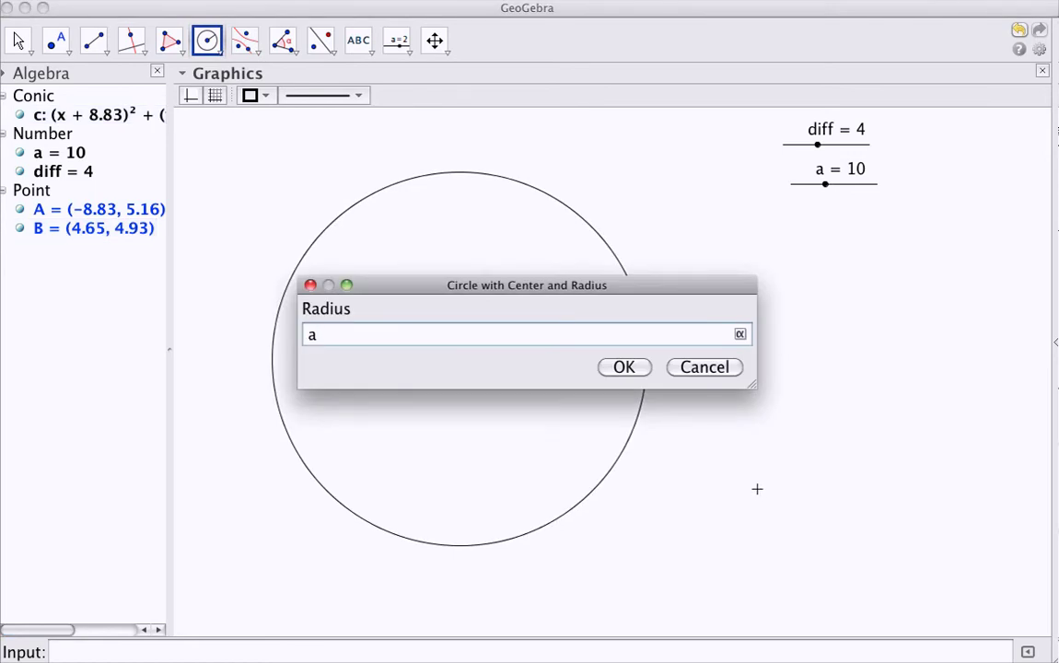
type("a+diff")
left_click(625, 366)
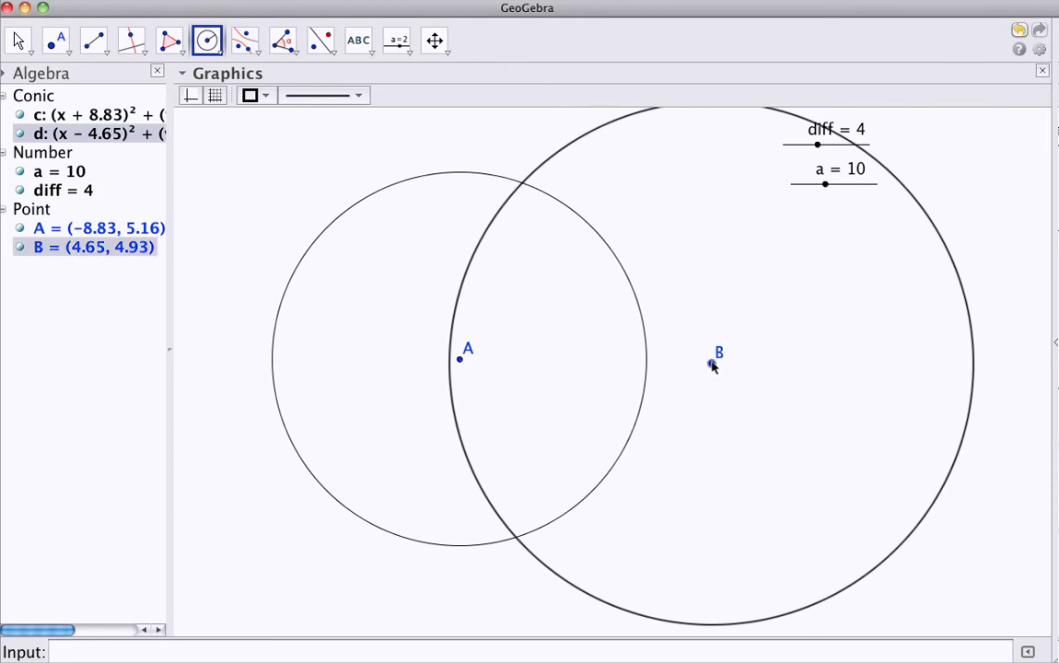
left_click(713, 363)
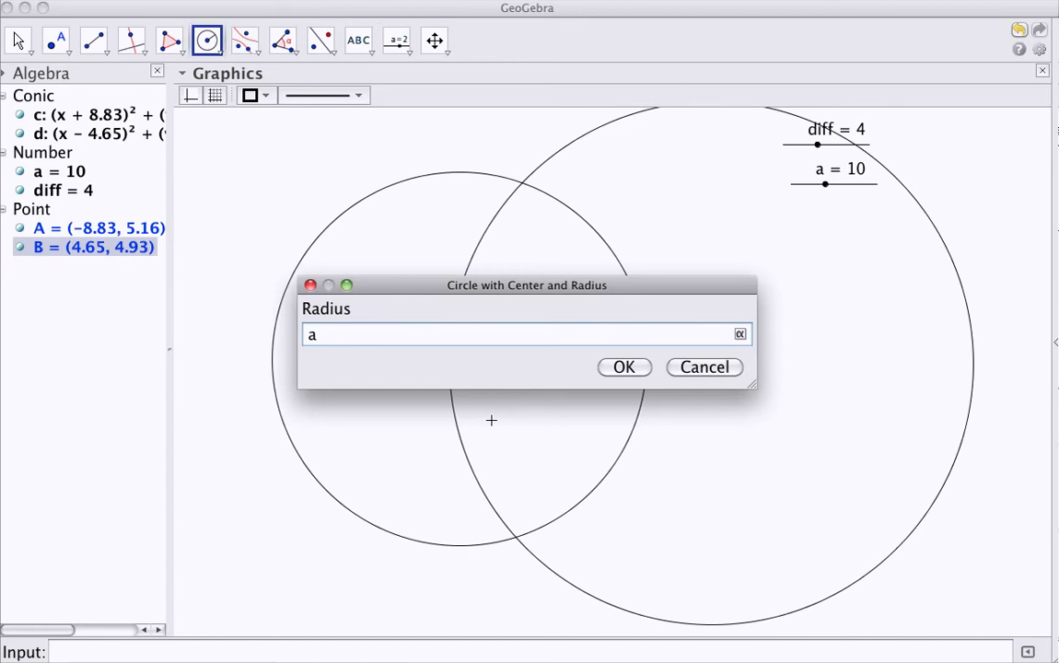
type("a-diff")
left_click(624, 369)
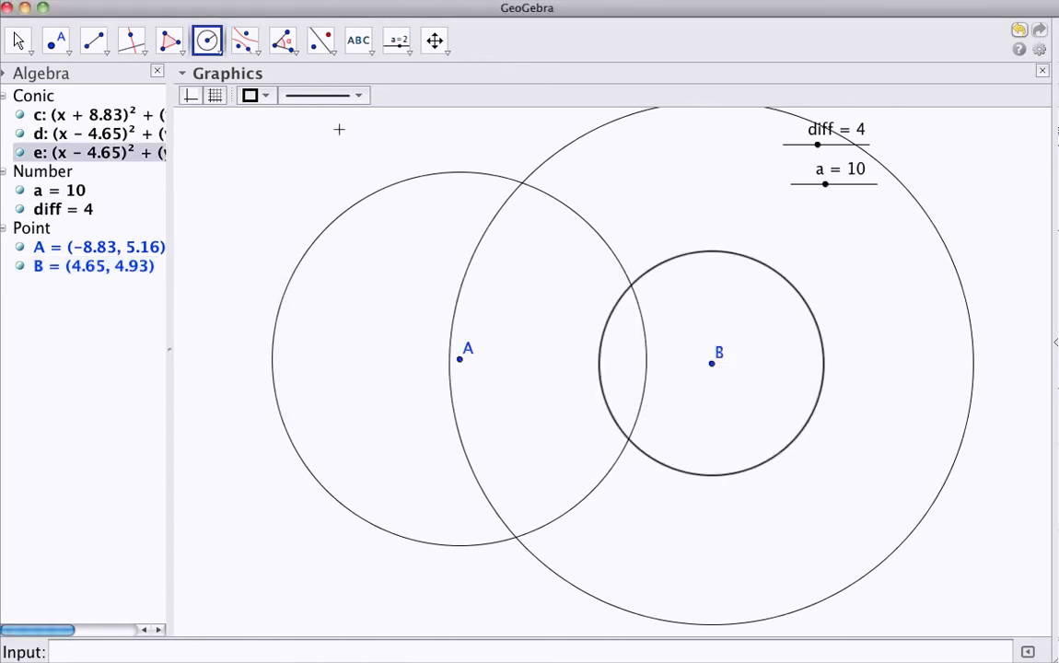
Mark the four circle intersections as points C, D, E and F.
left_click(56, 40)
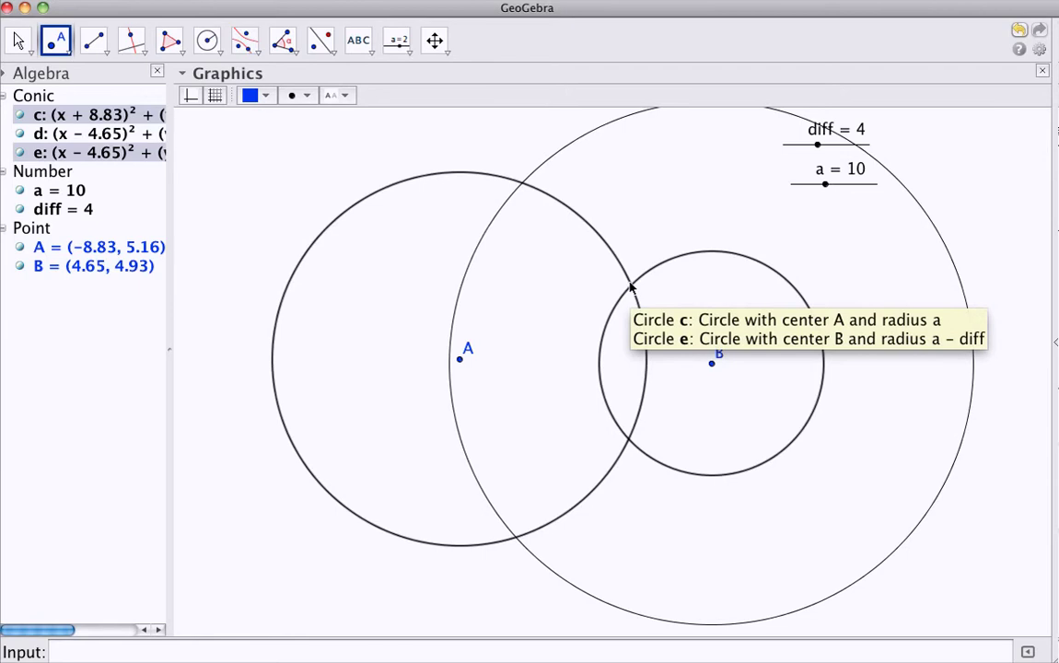
left_click(631, 285)
left_click(522, 183)
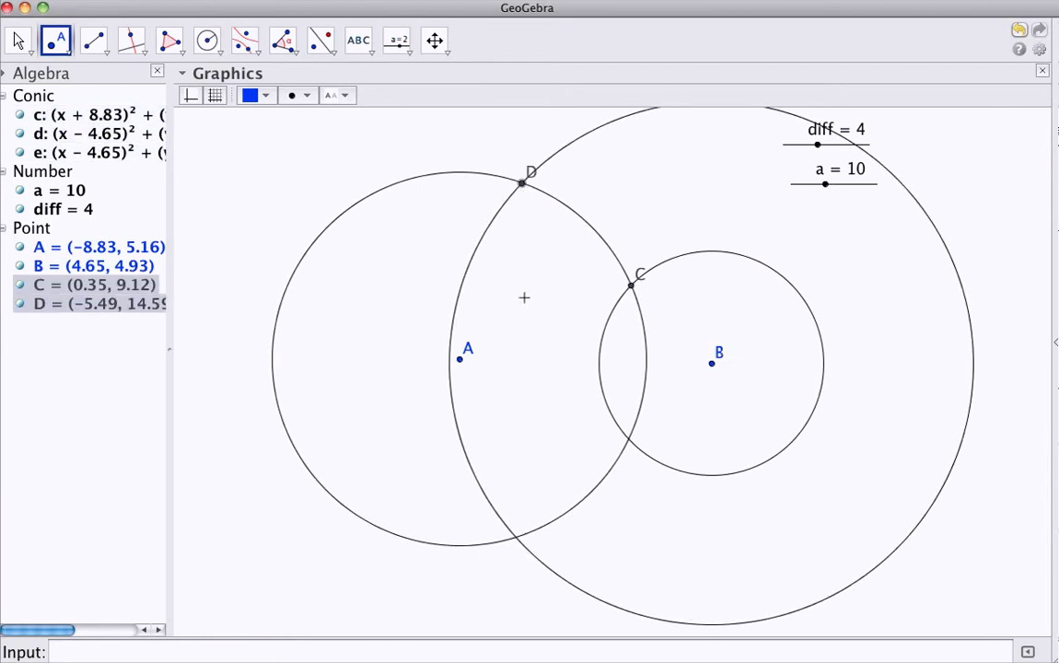
left_click(516, 536)
left_click(629, 437)
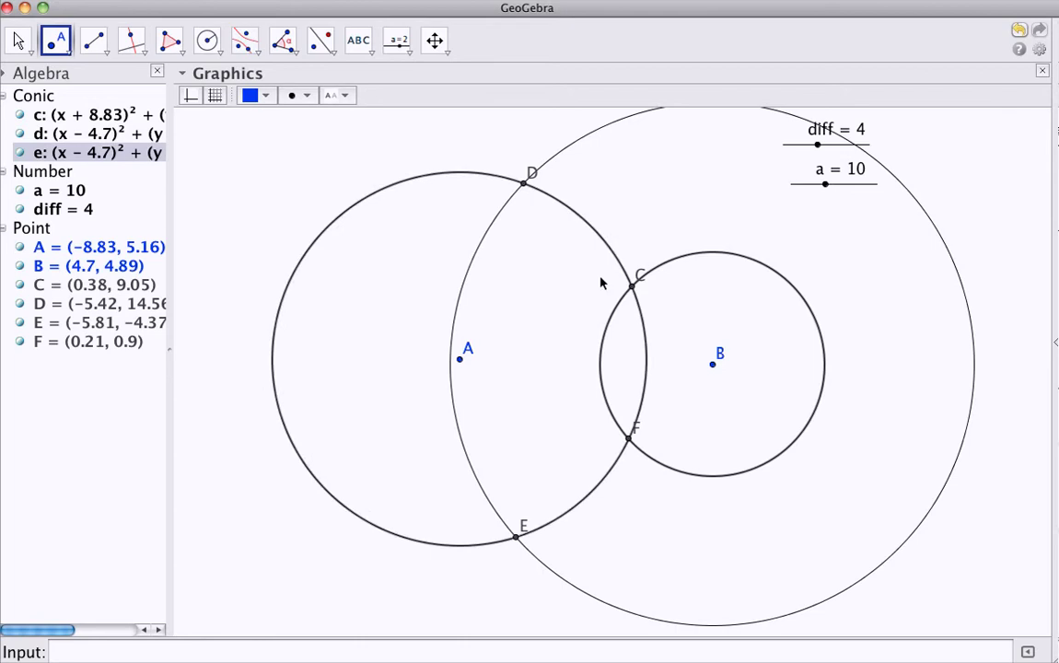
Draw segments AC, BC, AD and BD, with lengths 10, 6, 10 and 14.
left_click(93, 40)
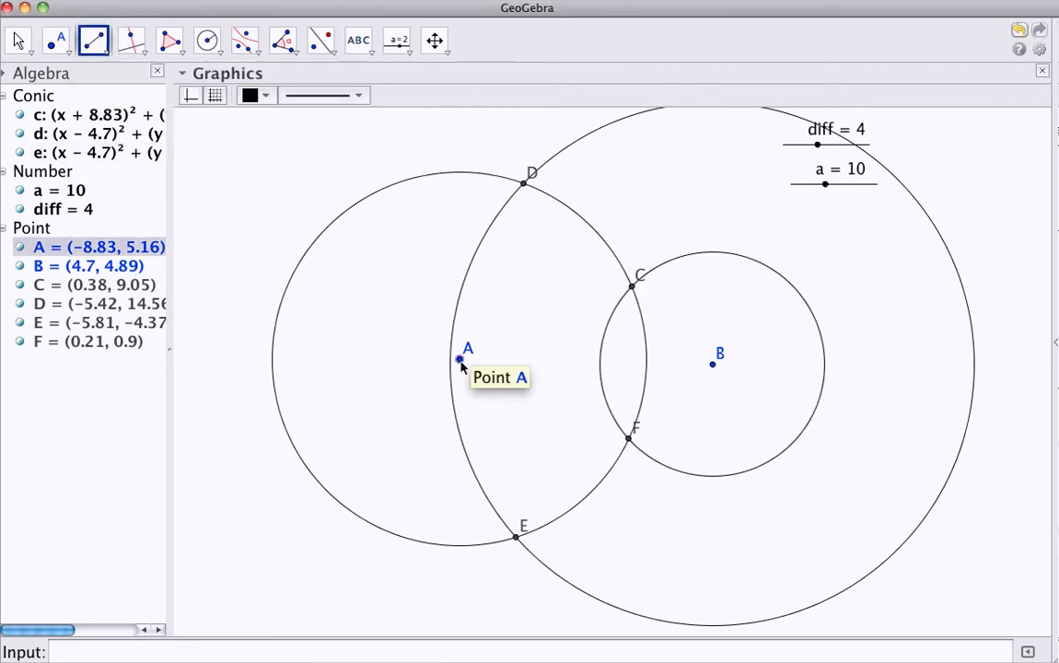
left_click(459, 359)
left_click(630, 287)
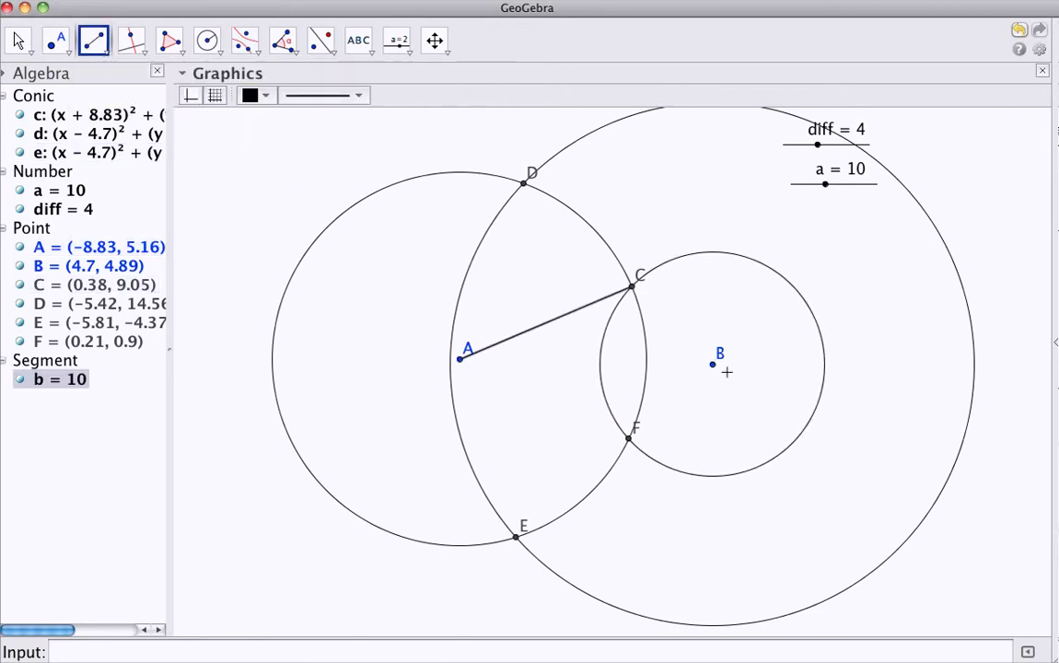
left_click(712, 364)
left_click(631, 288)
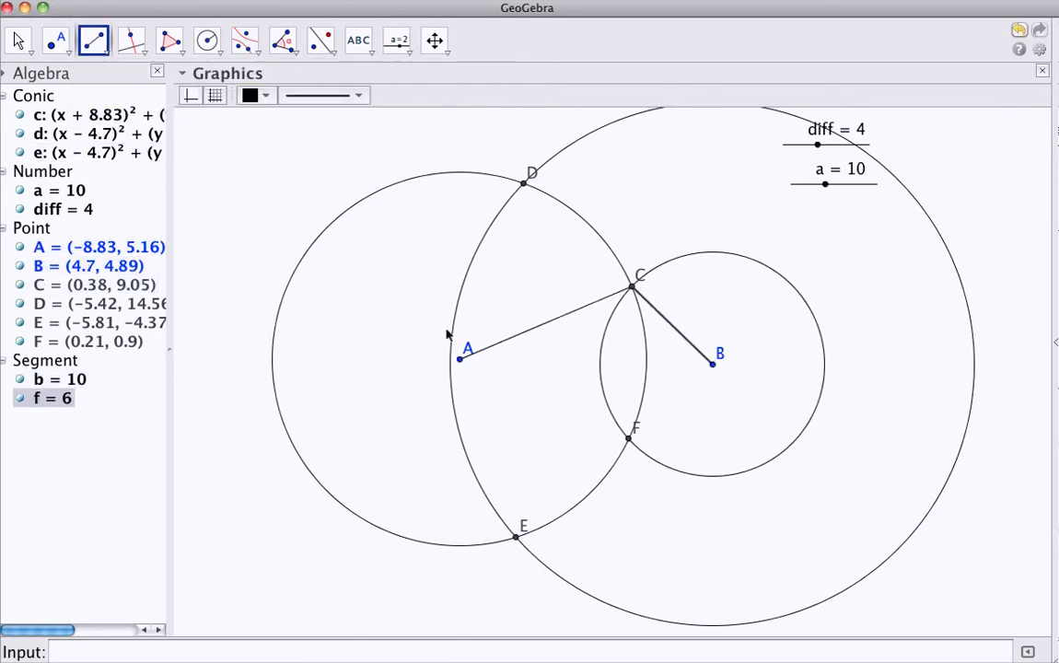
left_click(459, 358)
left_click(522, 184)
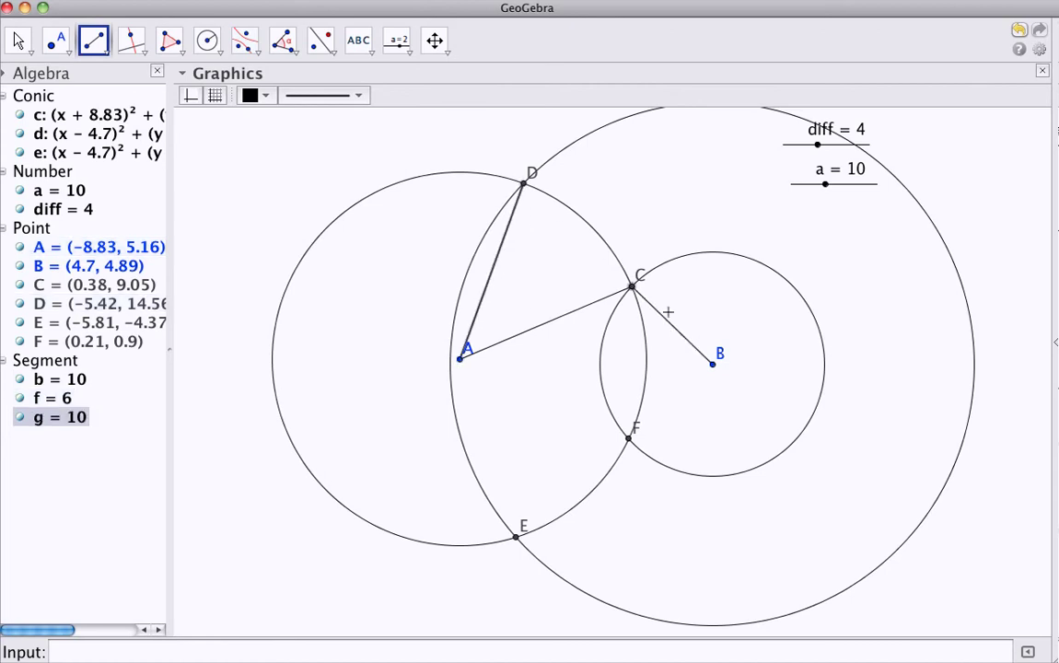
left_click(712, 364)
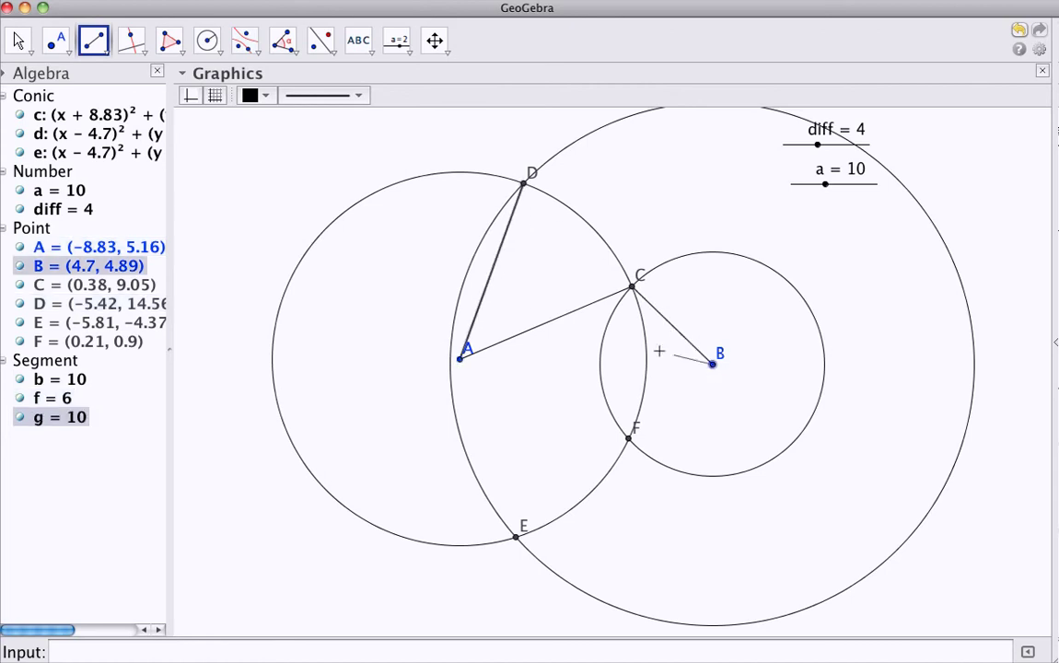
left_click(522, 184)
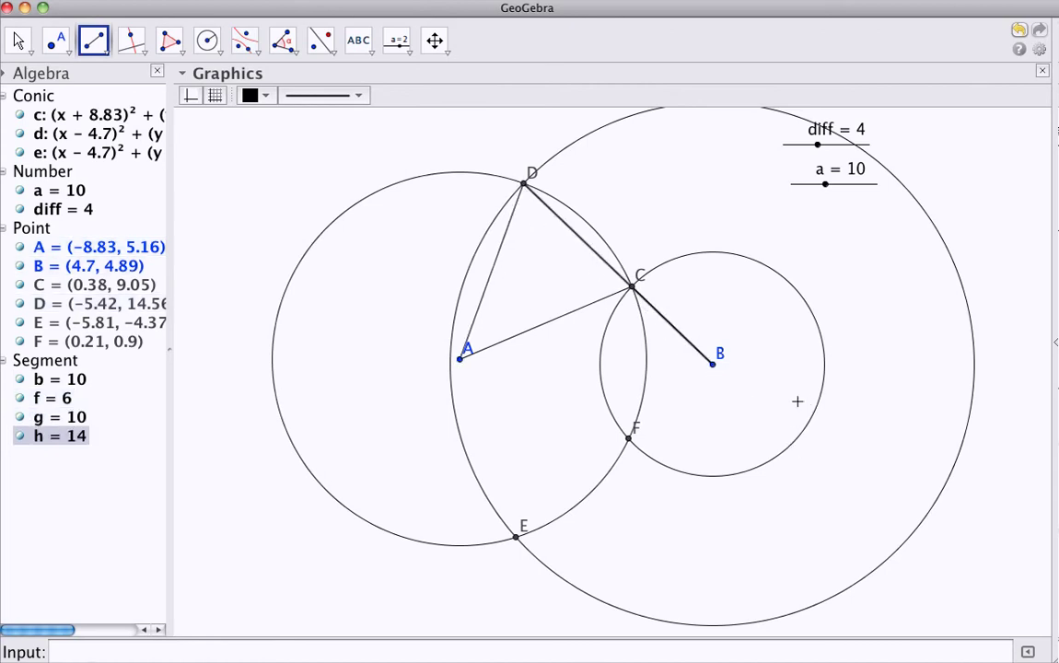
key("super+e")
Hide the labels of all points A–F.
left_click(386, 310)
left_click(406, 293)
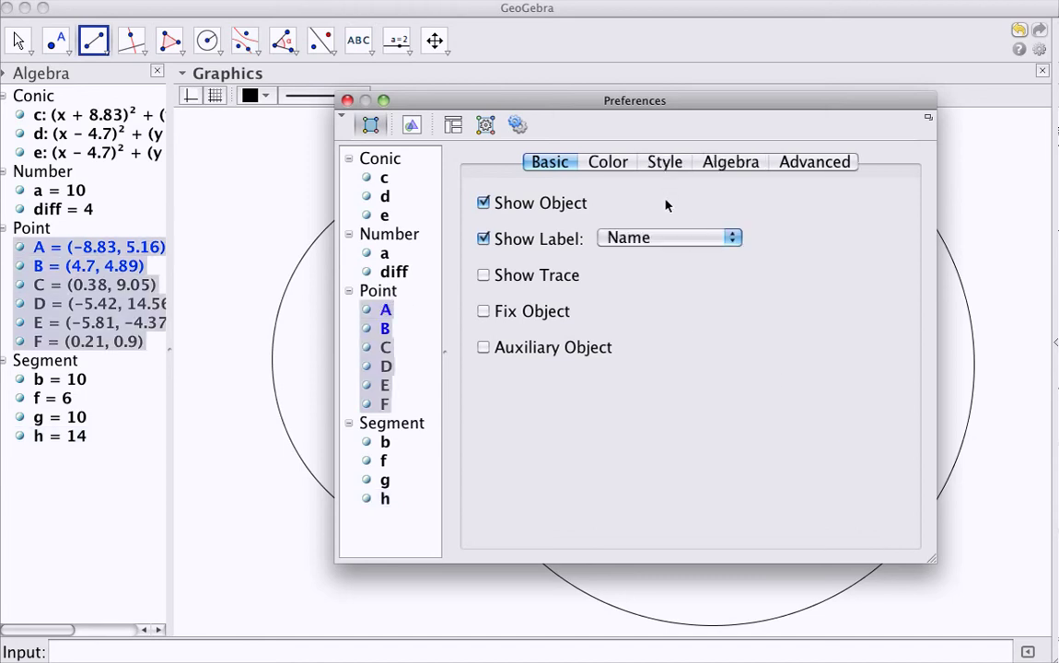
left_click(483, 239)
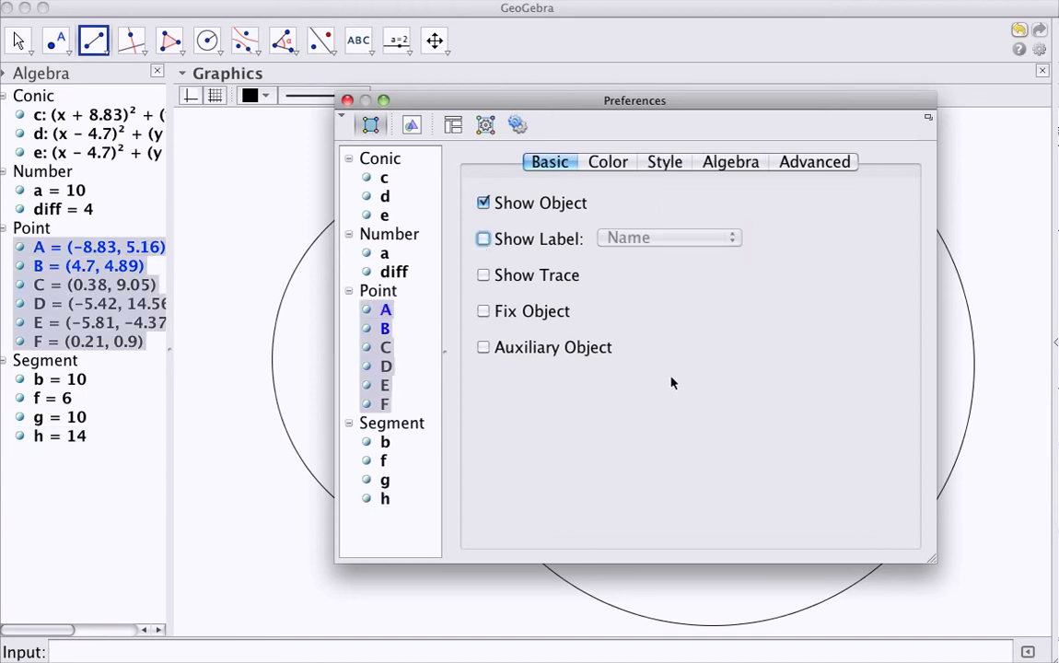
Make segments b, f, g, h thicker and blue, labelled with their lengths.
left_click(421, 424)
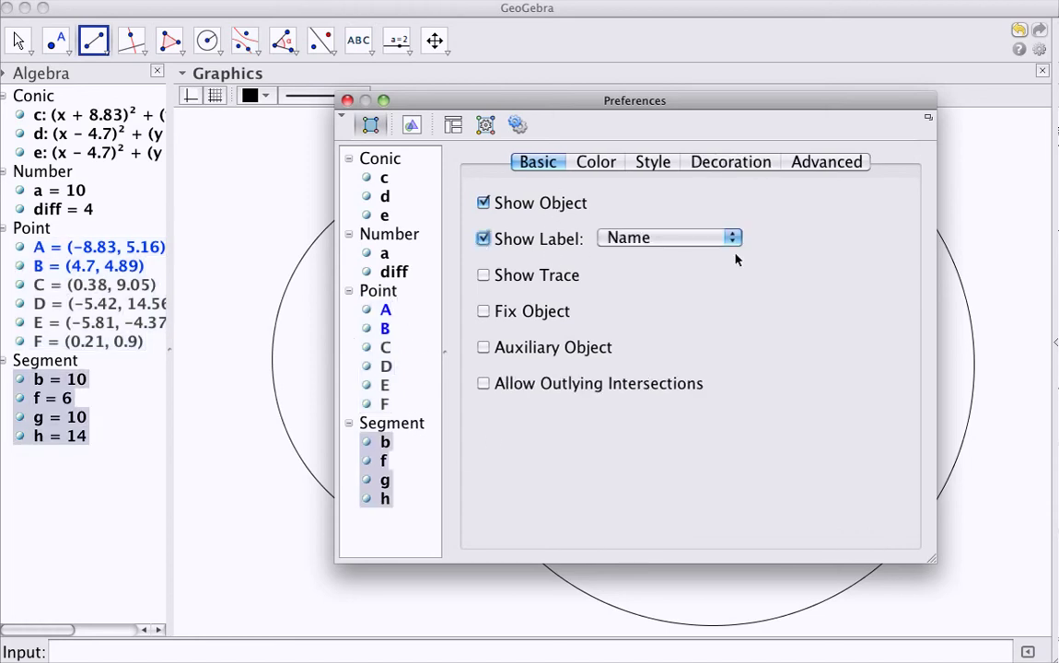
left_click(732, 240)
left_click(638, 279)
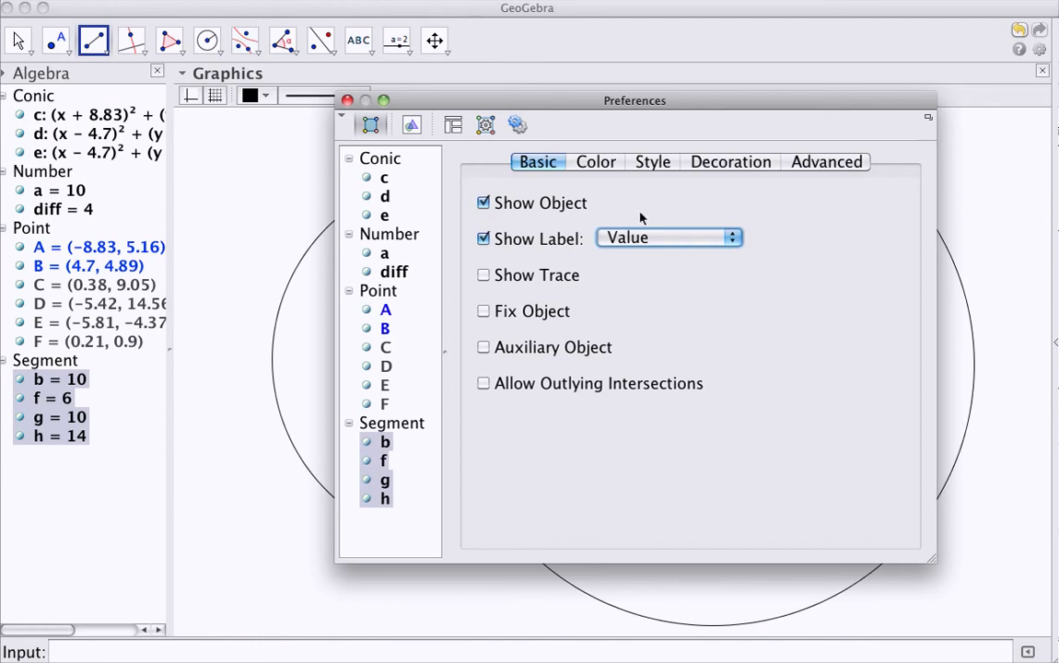
left_click(652, 162)
left_click_drag(503, 231, 522, 235)
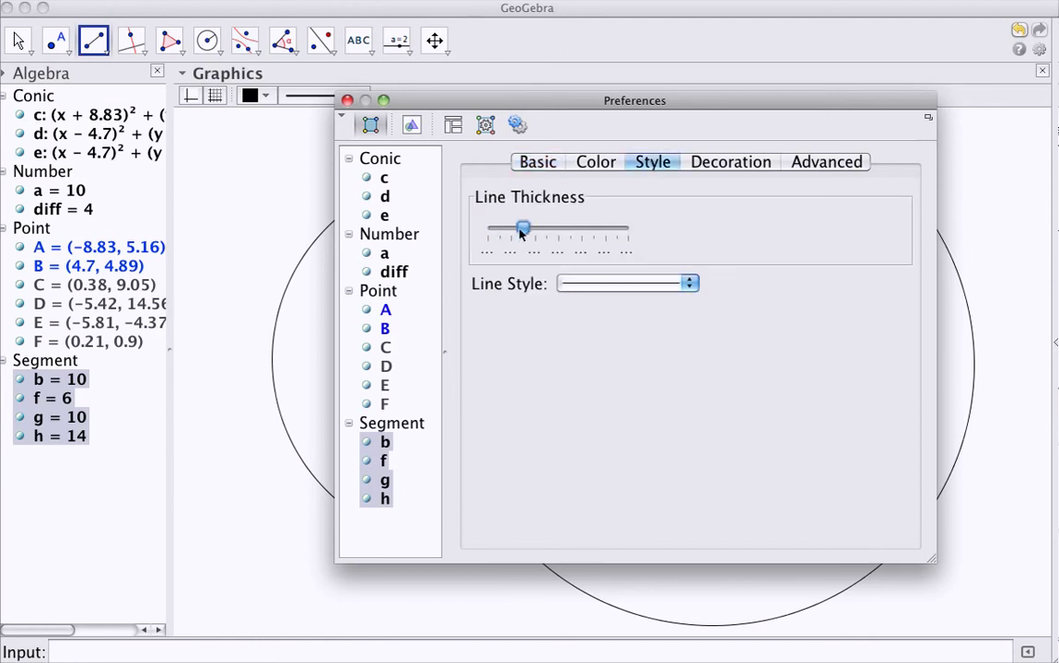
left_click(599, 162)
left_click(706, 218)
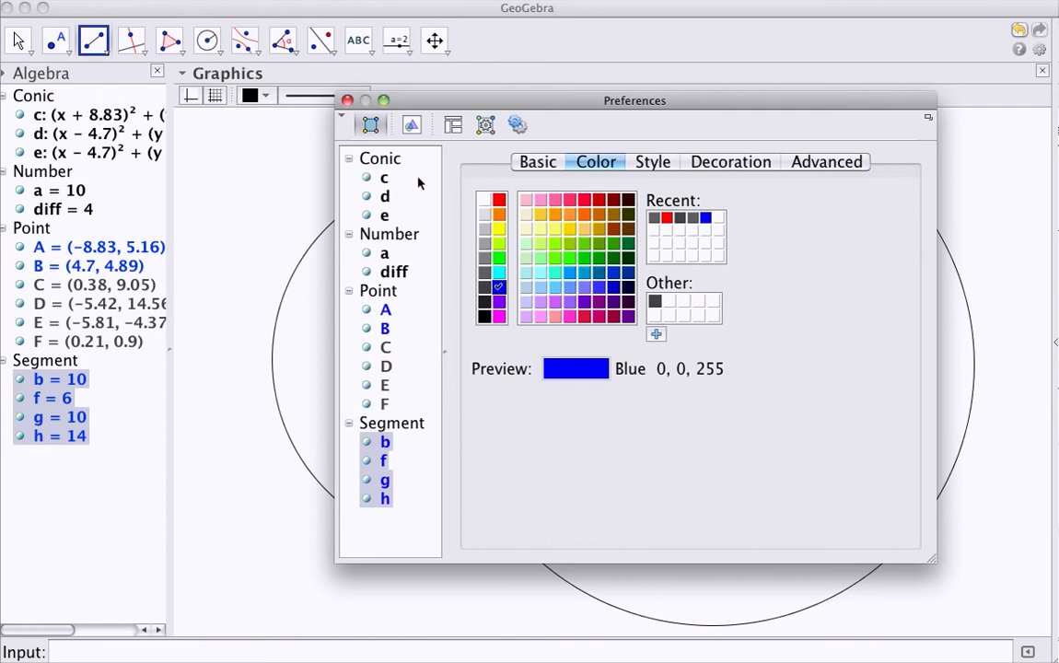
Make circles c, d and e grey and dashed.
left_click_drag(417, 183, 405, 216)
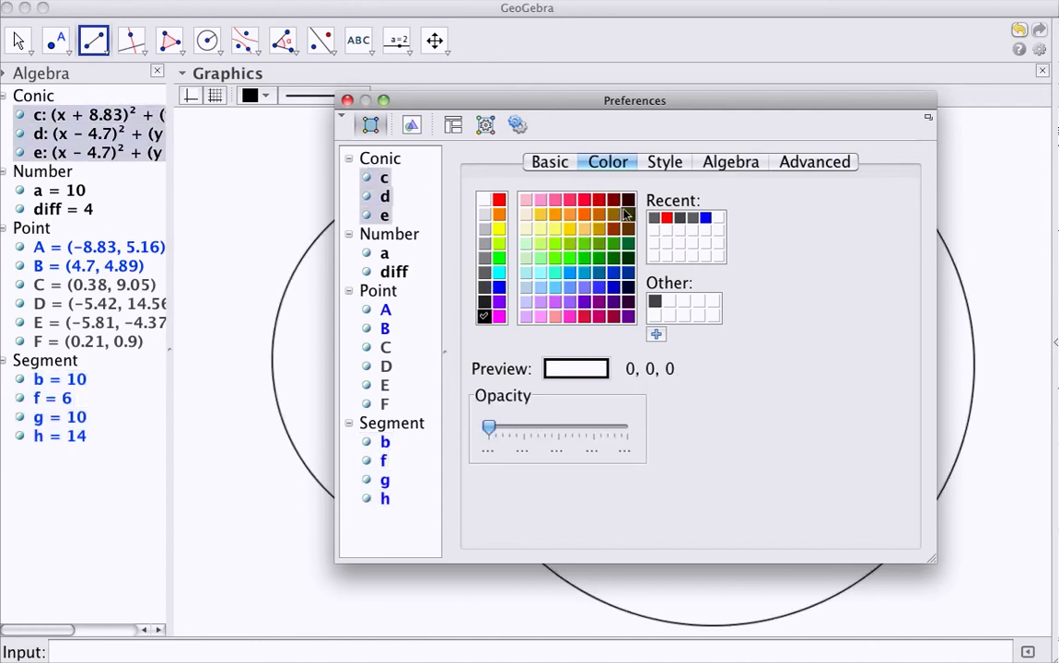
left_click(655, 219)
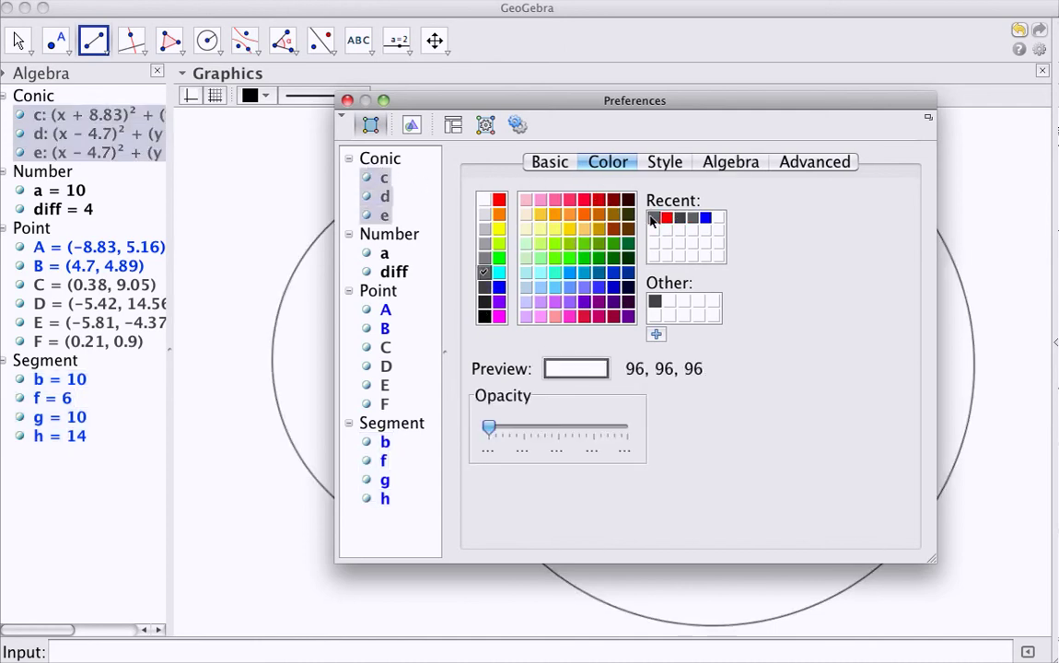
left_click(655, 163)
left_click(636, 284)
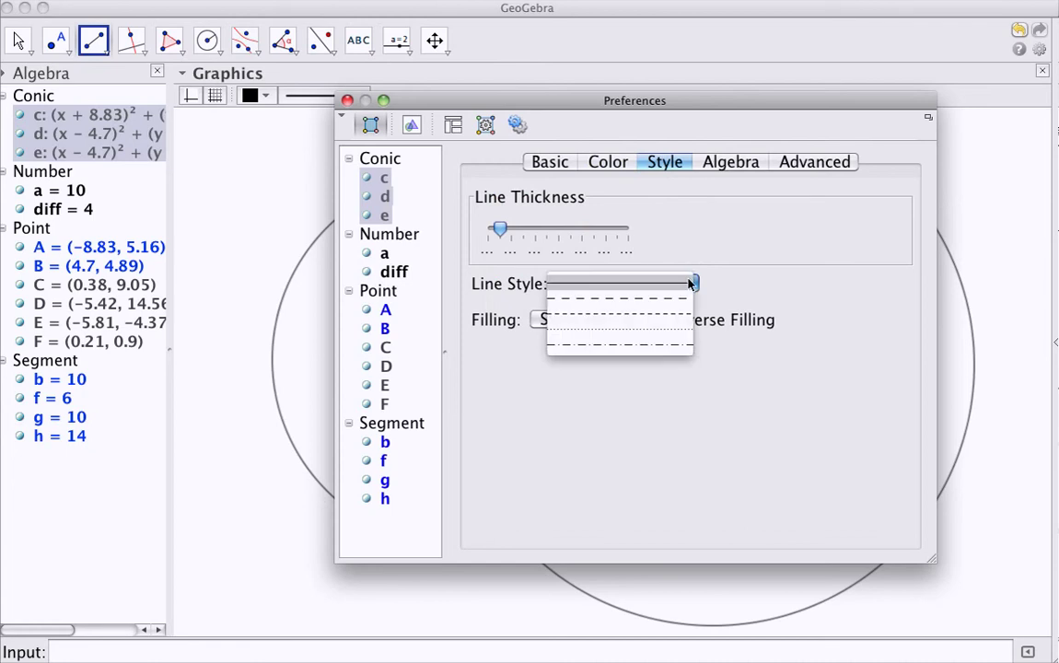
left_click(650, 313)
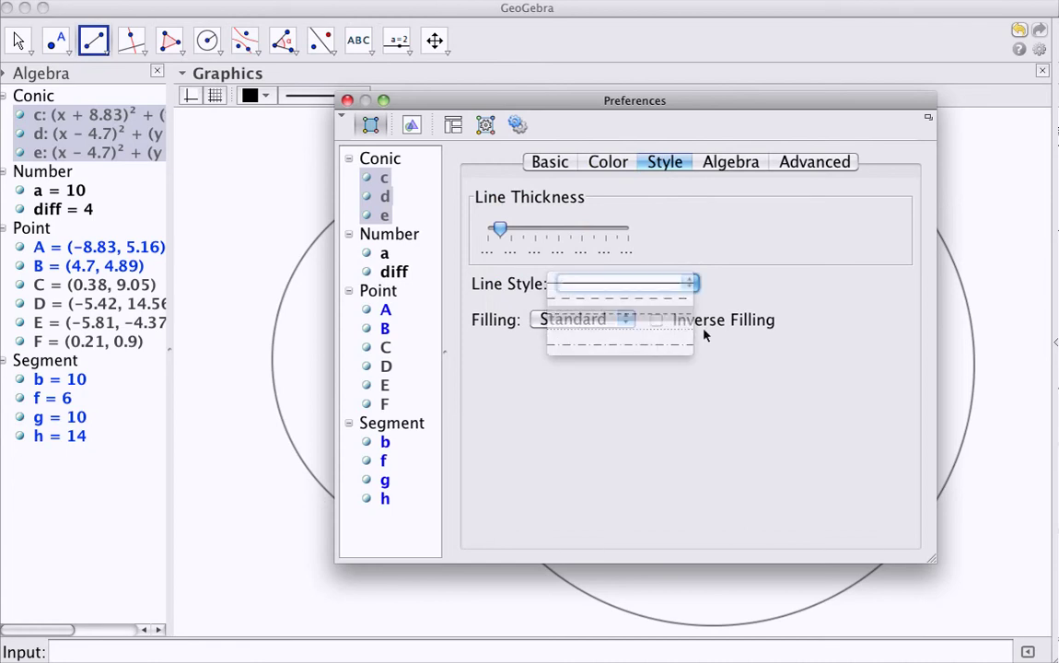
Make intersection points C, D, E and F red with point size 5.
left_click(385, 347)
left_click(385, 367, "super")
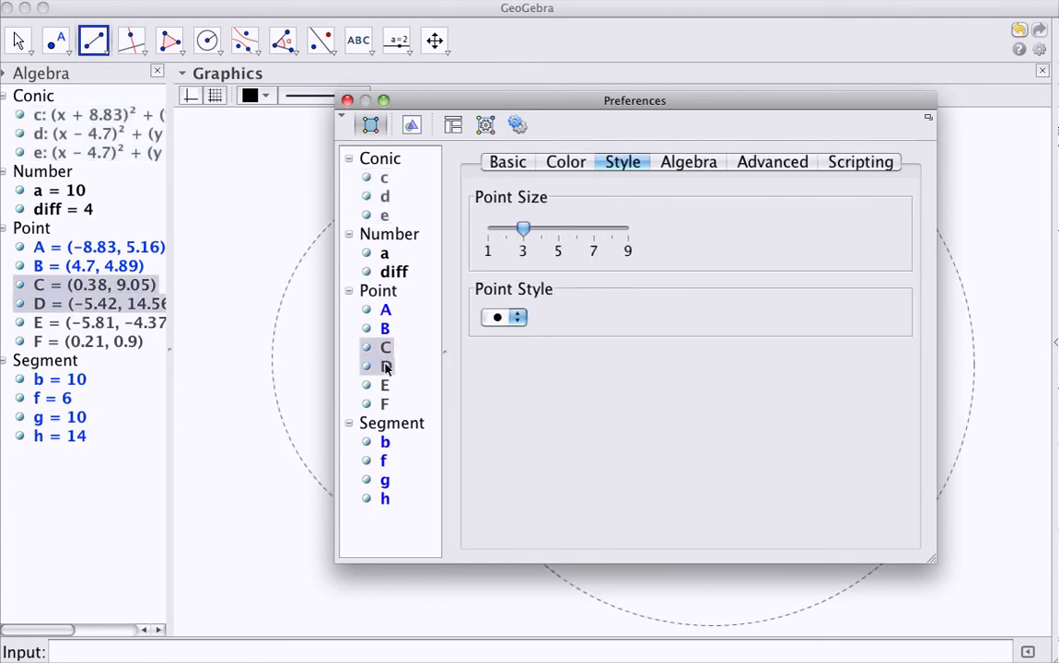
left_click(385, 403, "super")
left_click(385, 385, "super")
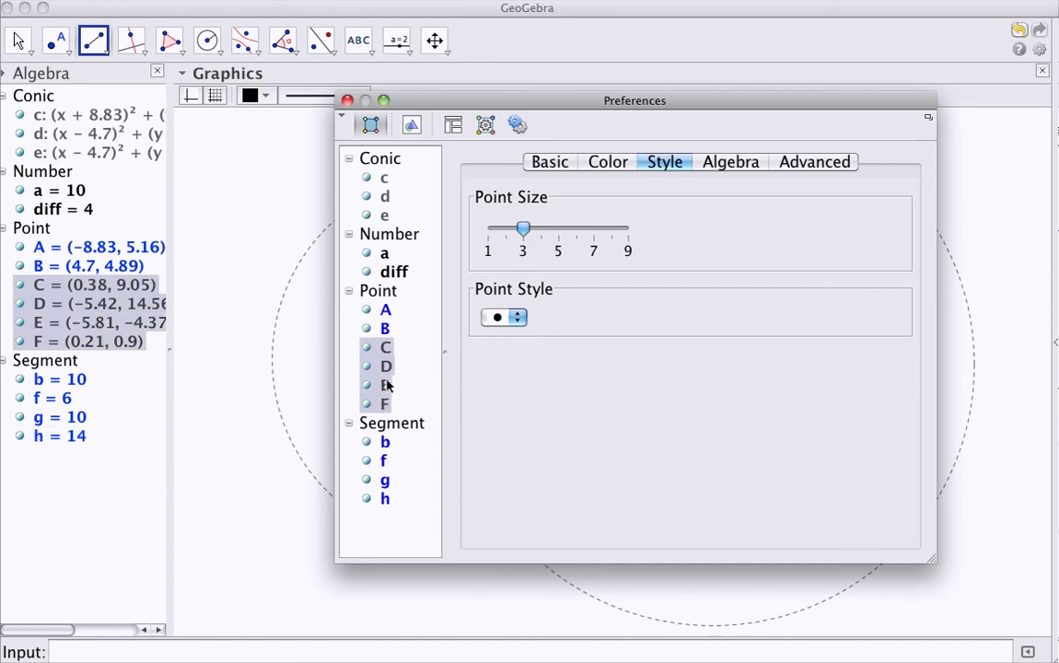
left_click(609, 163)
left_click(665, 219)
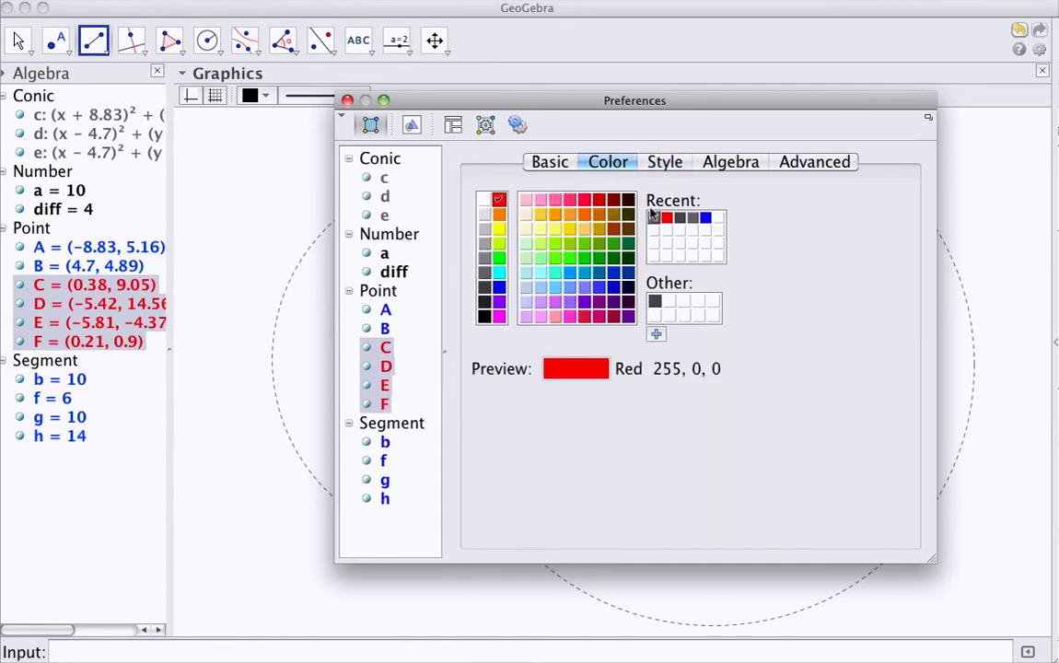
left_click(556, 163)
left_click(667, 163)
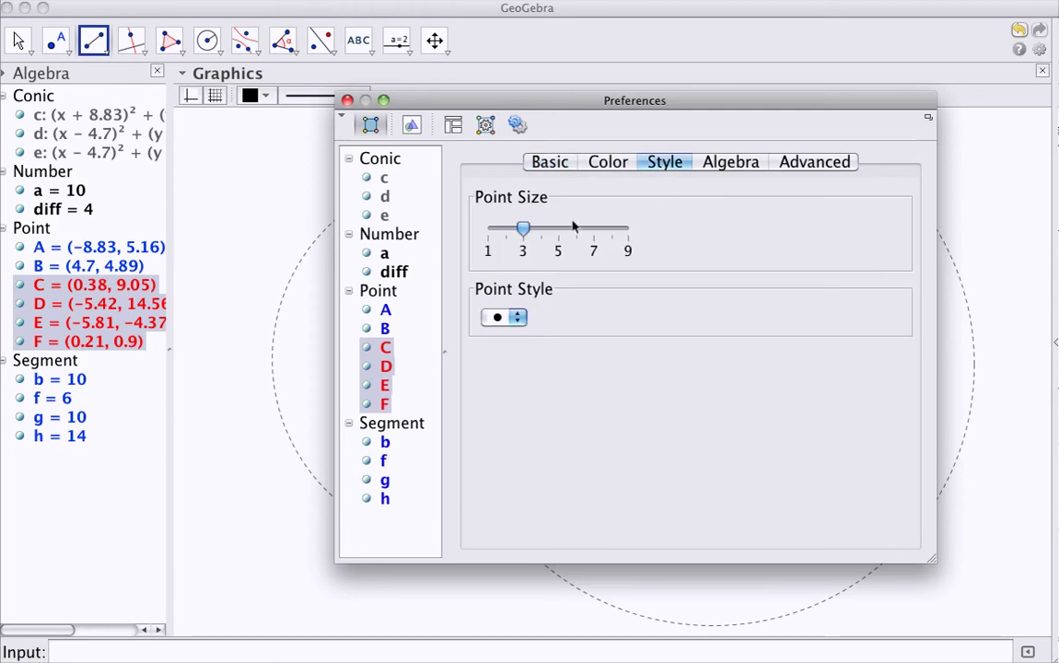
left_click_drag(524, 229, 554, 231)
left_click(405, 425)
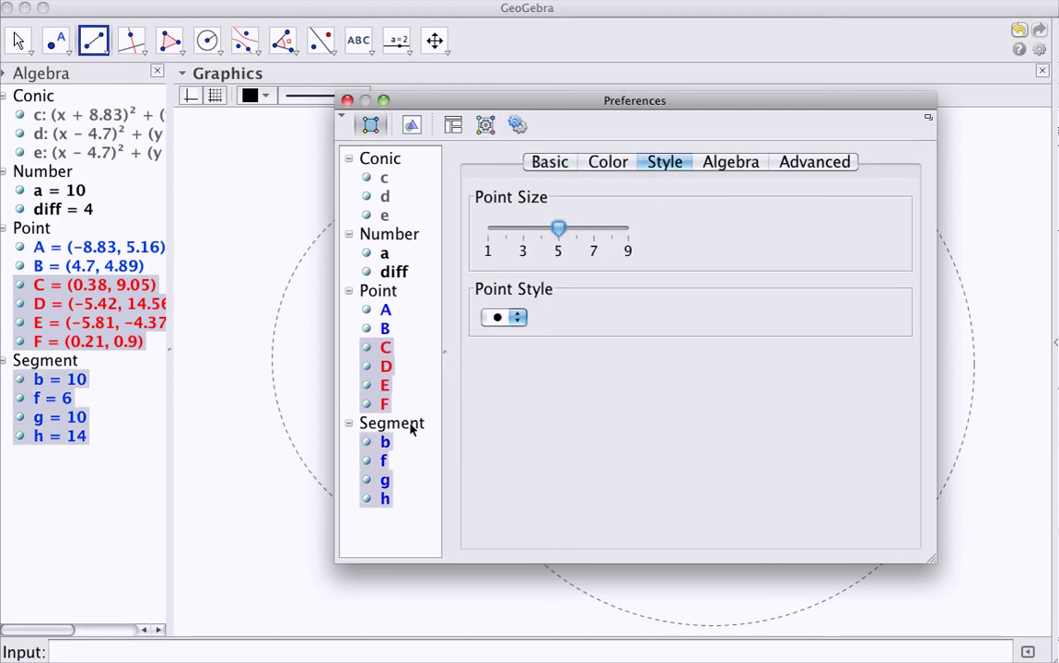
left_click(542, 162)
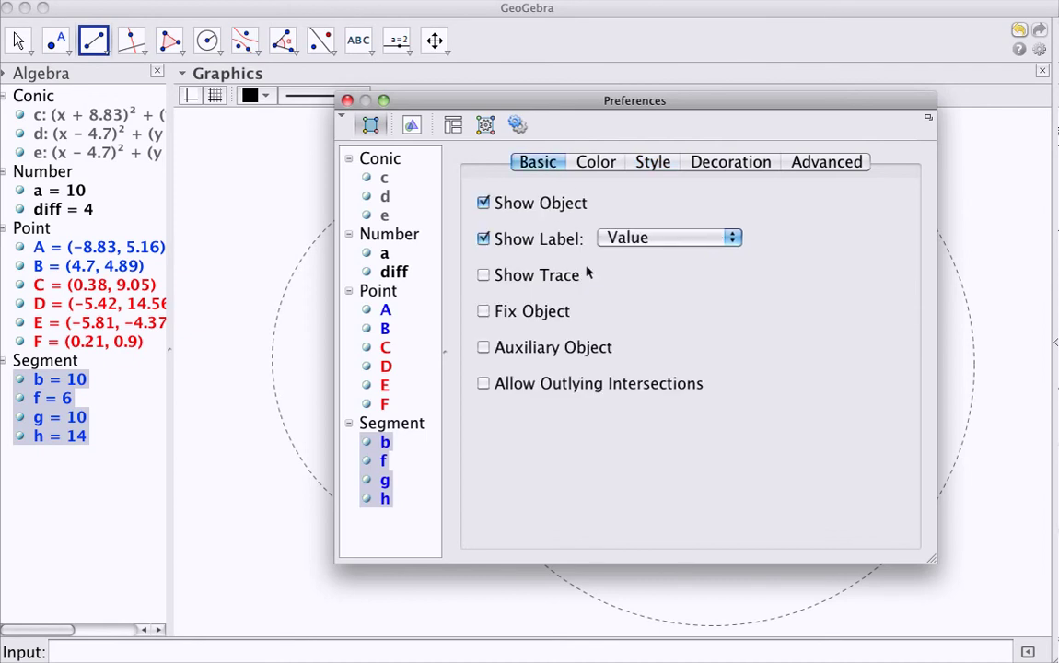
Vary slider a between 7.8 and 14.3, move the 17 label clear, and leave a at 11.5.
key("Escape")
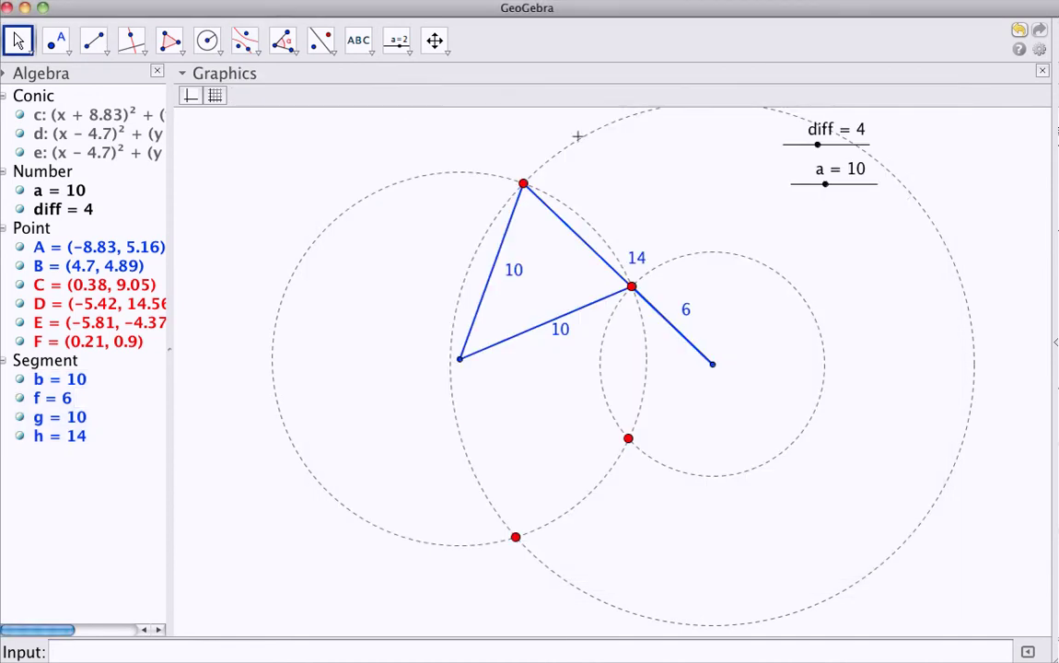
left_click_drag(826, 184, 836, 190)
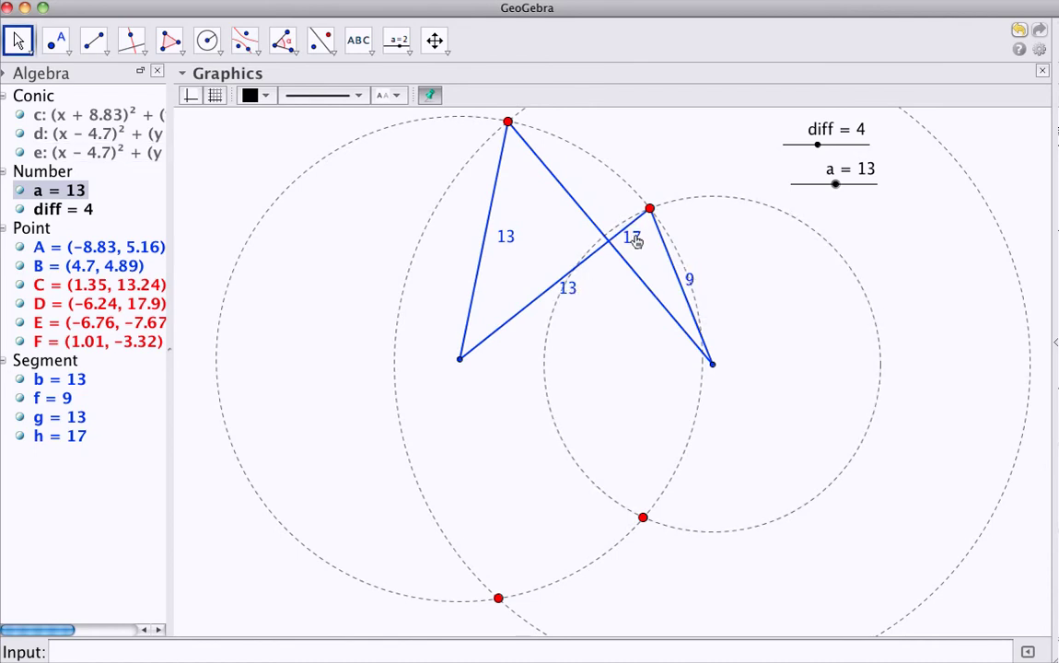
left_click_drag(633, 249, 637, 255)
mouse_move(835, 184)
left_mouse_down()
mouse_move(820, 190)
mouse_move(849, 189)
mouse_move(832, 189)
left_mouse_up()
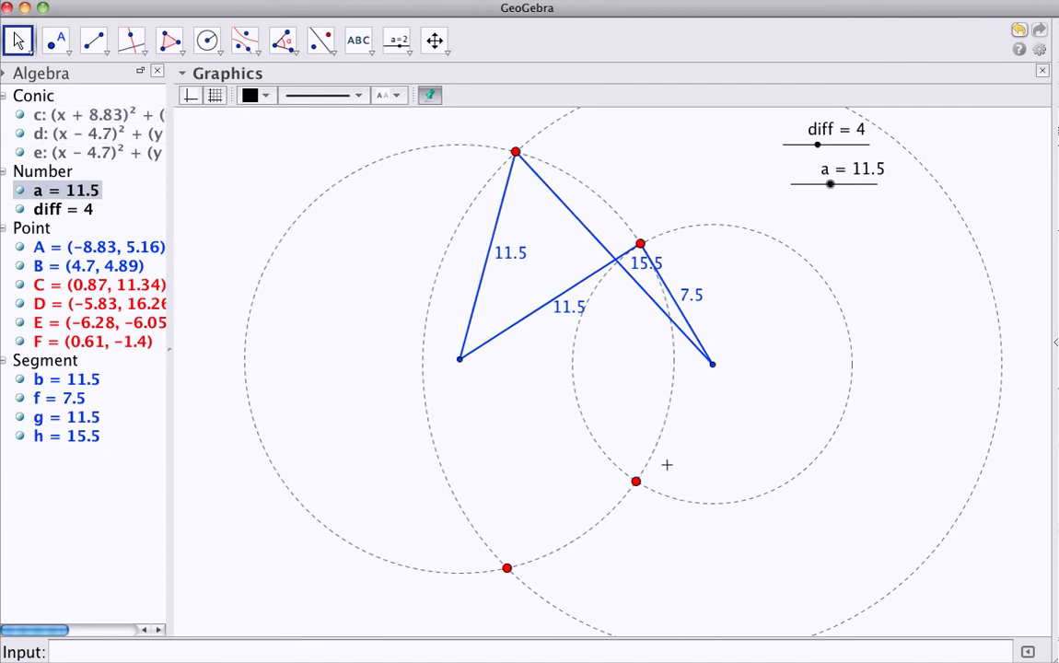
Turn on Show Trace for points C–F and drag a to 20.3, tracing both branches.
key("super+e")
left_click(385, 347)
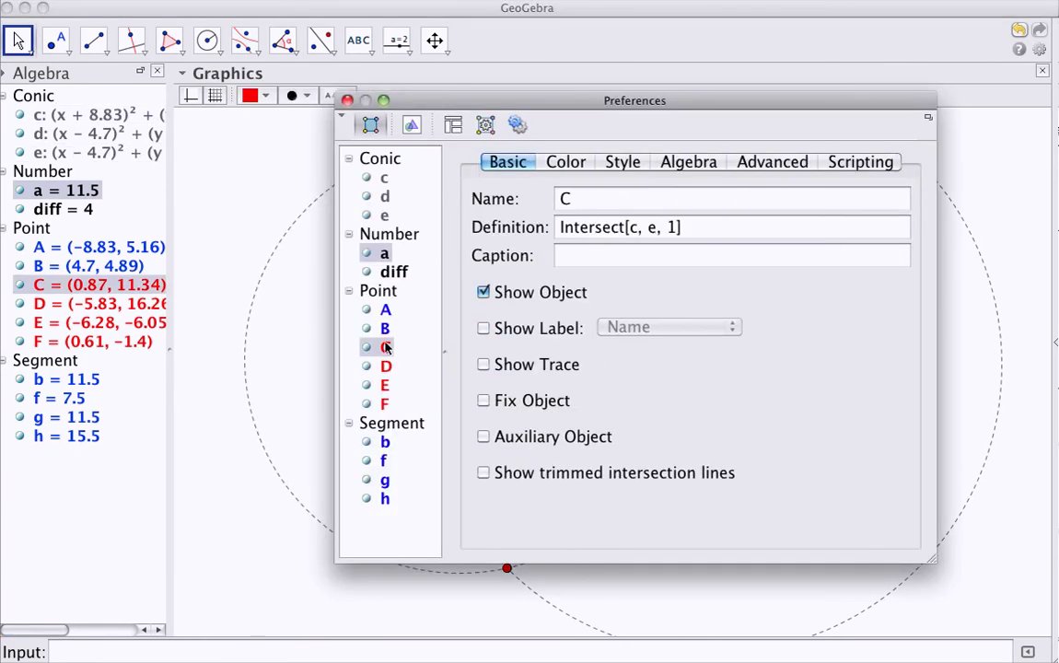
left_click(386, 367, "super")
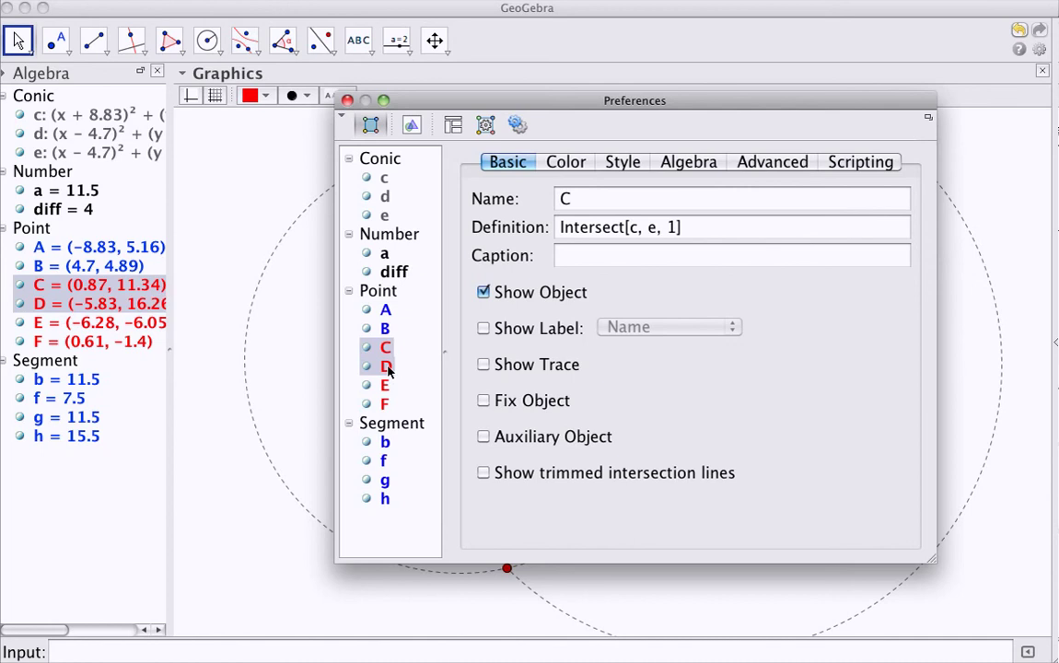
left_click(385, 385, "super")
left_click(385, 404, "super")
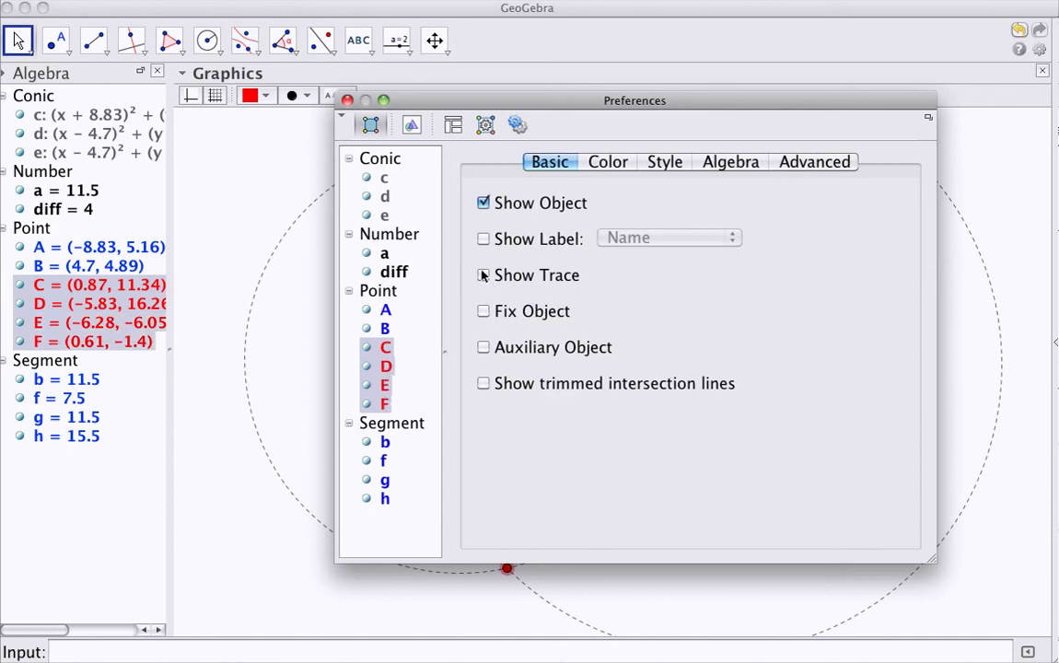
left_click(346, 102)
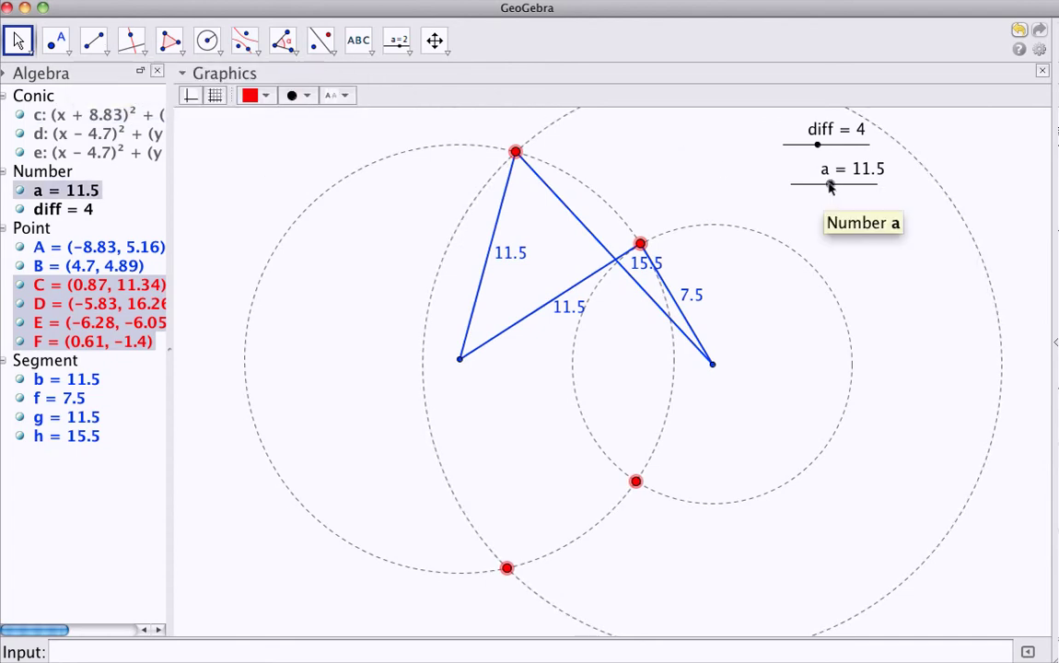
left_click_drag(828, 186, 866, 206)
Move focus A toward B, set diff to 3.6, and retrace both red branches with a = 9.8.
left_click_drag(466, 369, 584, 370)
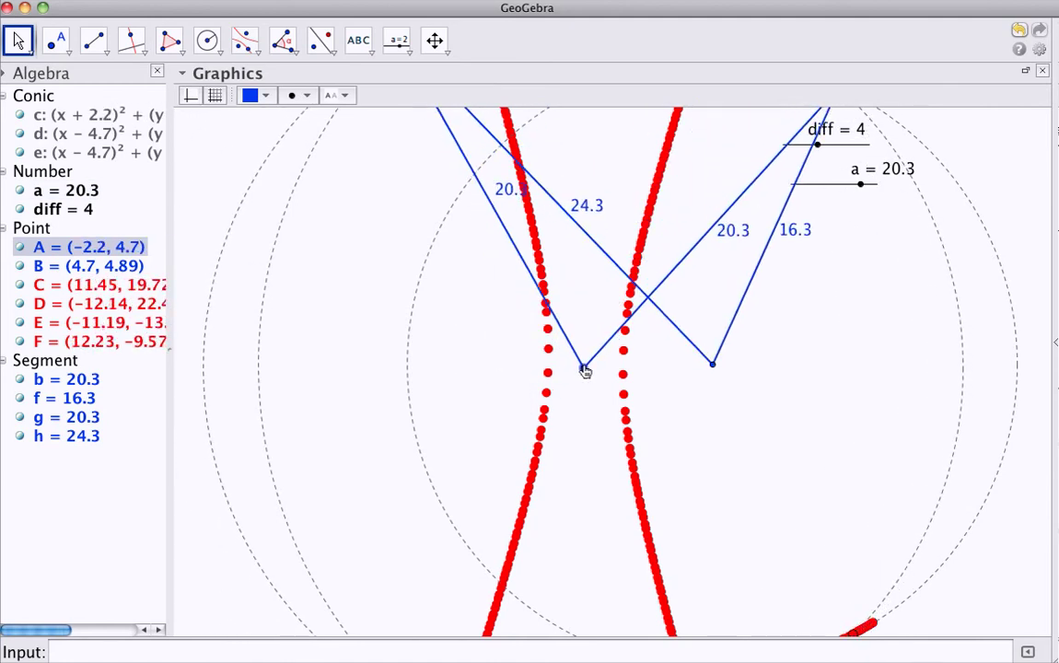
left_click_drag(814, 147, 816, 148)
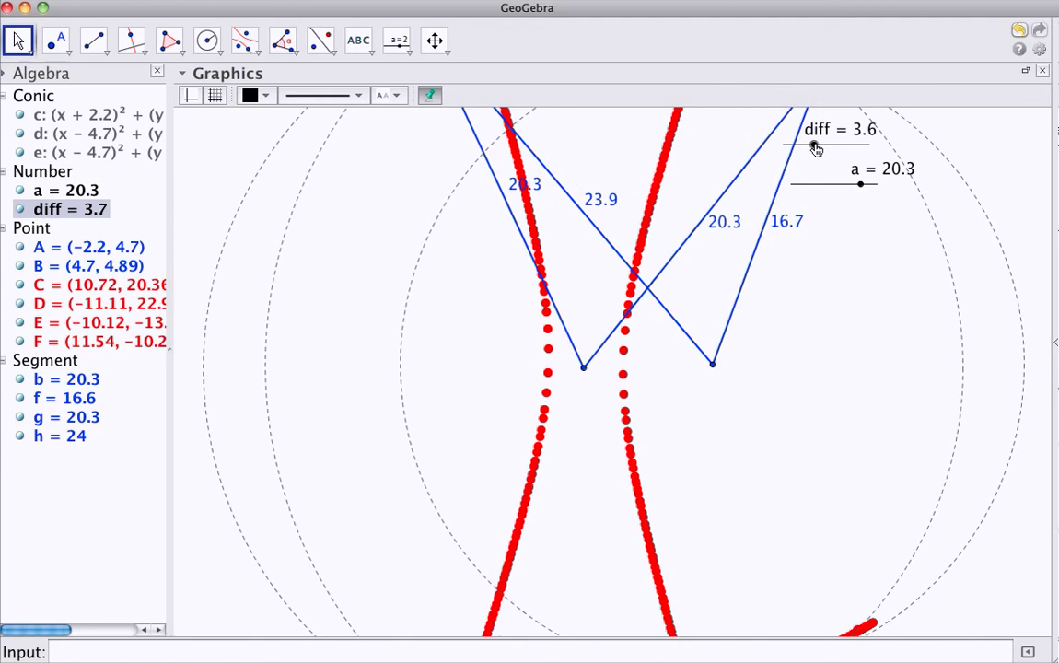
left_click(435, 40)
left_click_drag(588, 146, 501, 161)
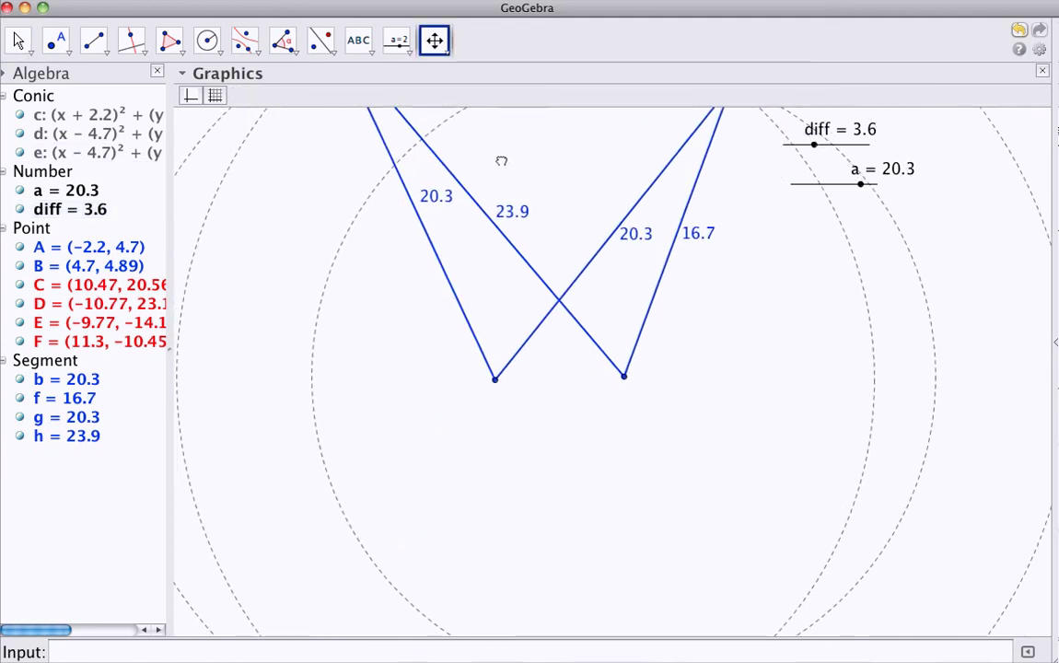
left_click(17, 40)
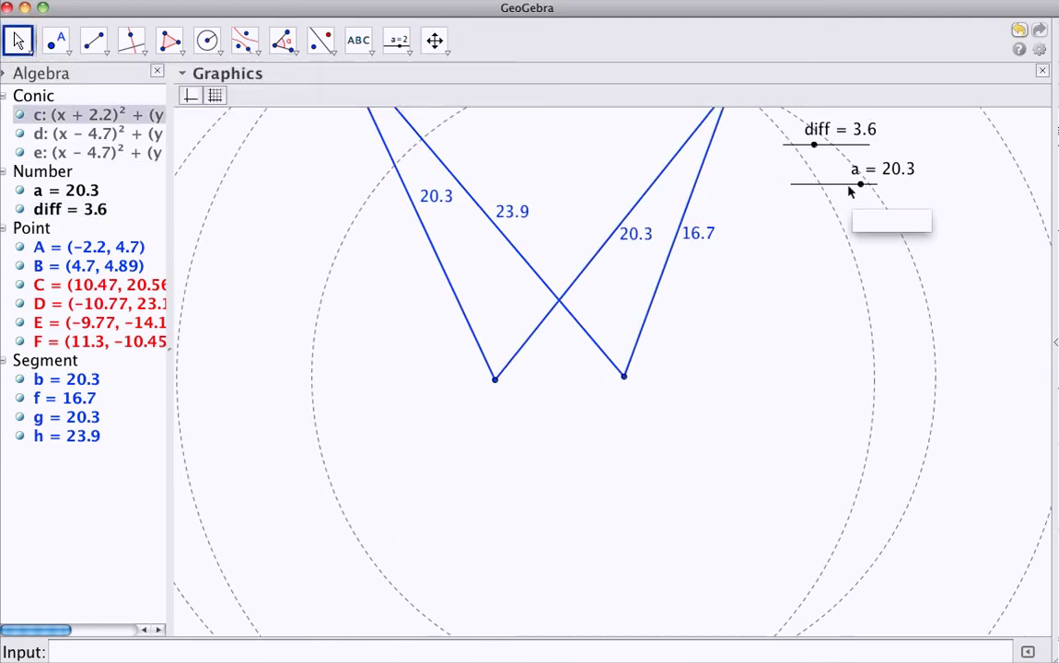
mouse_move(860, 184)
left_mouse_down()
mouse_move(793, 189)
mouse_move(871, 201)
mouse_move(826, 200)
left_mouse_up()
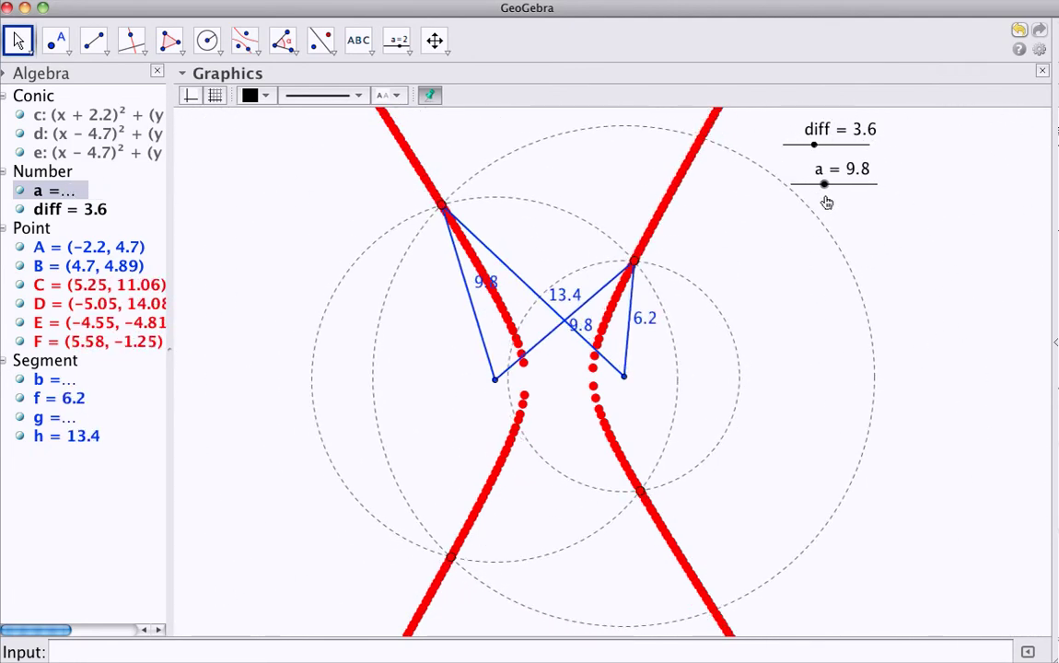